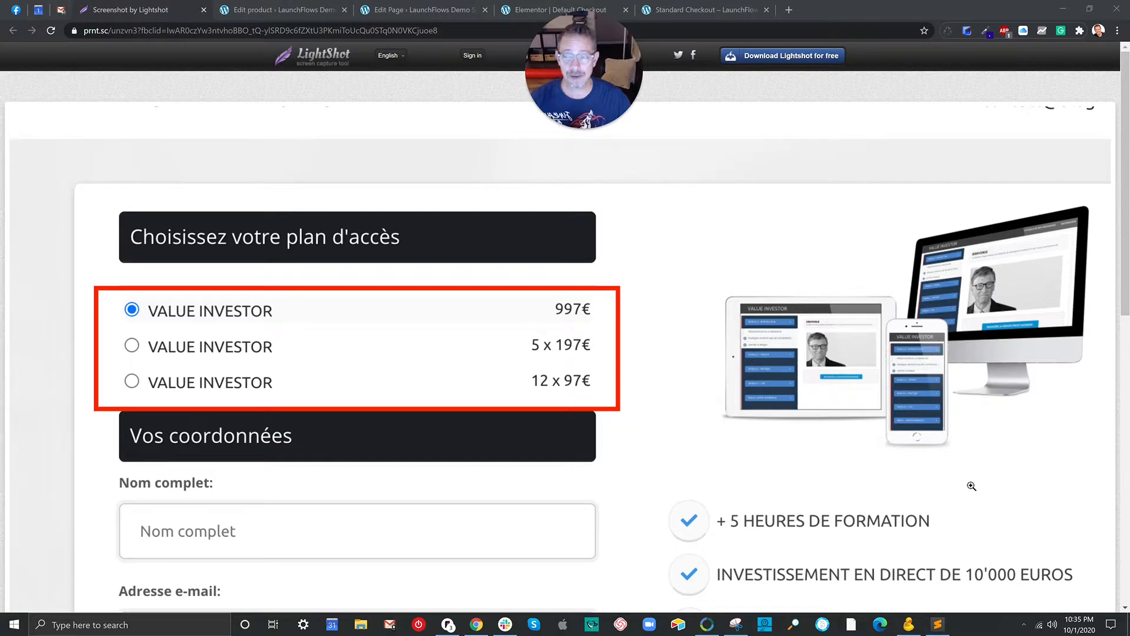
- Review the plan choices in the example checkout screenshot and switch to the Standard Checkout page
scroll(567, 357, down, 2)
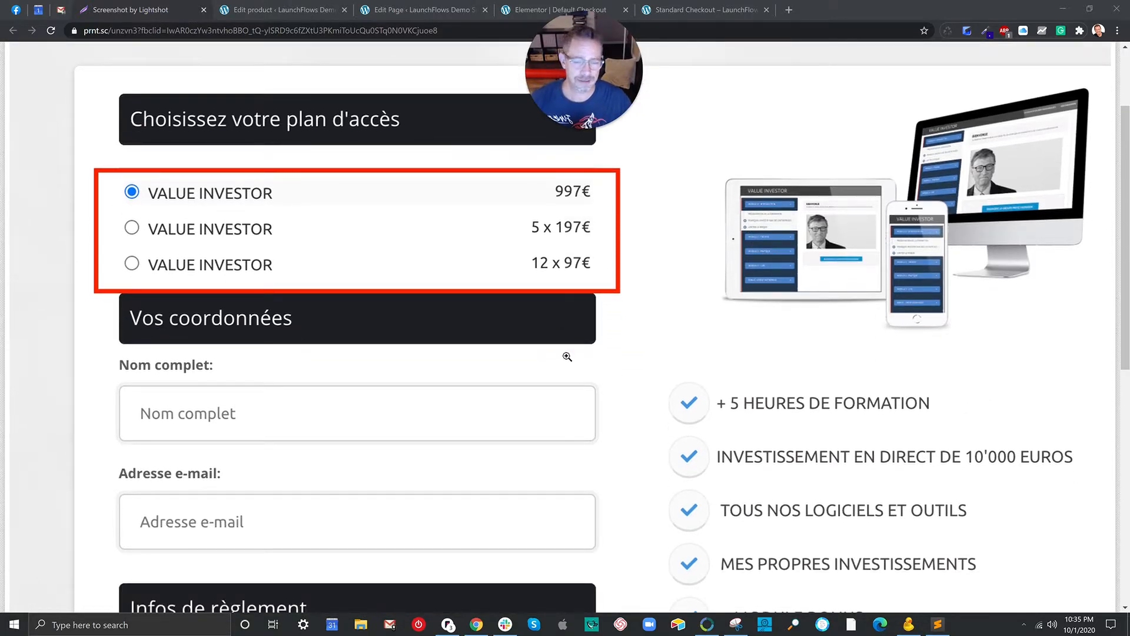
scroll(567, 358, up, 1)
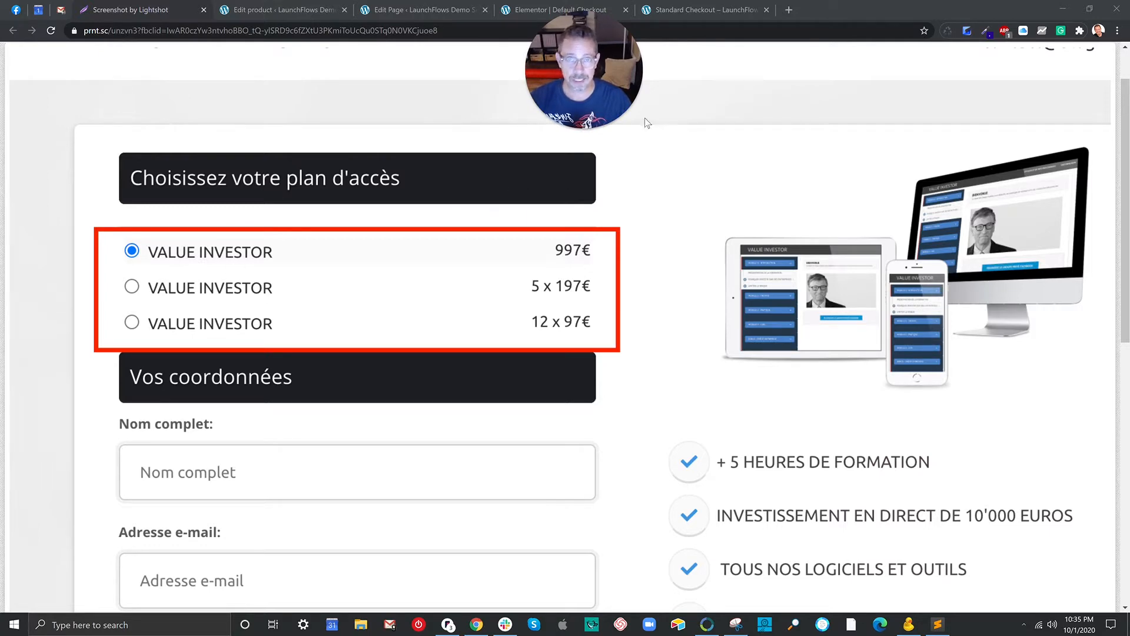
click(689, 11)
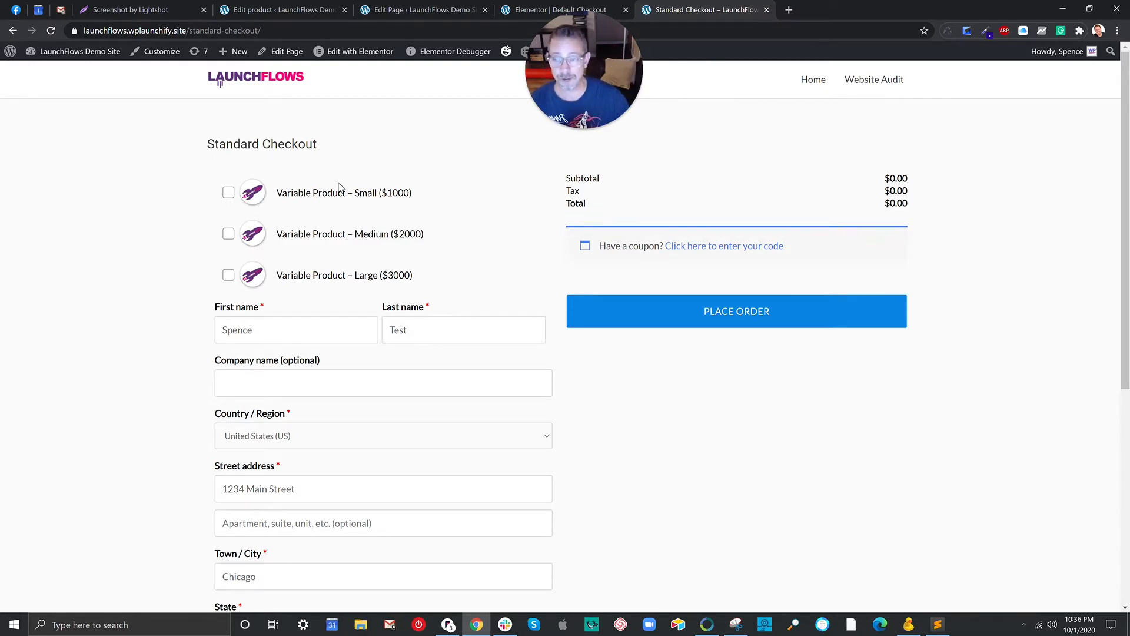
- Select the Small, Medium and Large variations in turn on the checkout, checking the order summary's product and price after switching
click(228, 194)
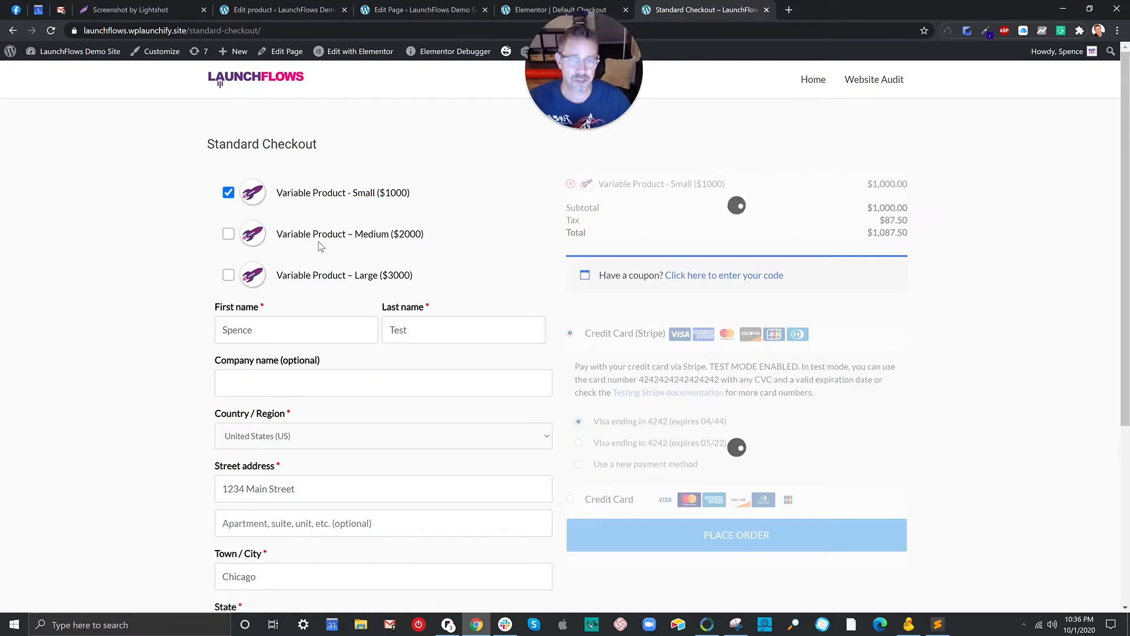
click(228, 235)
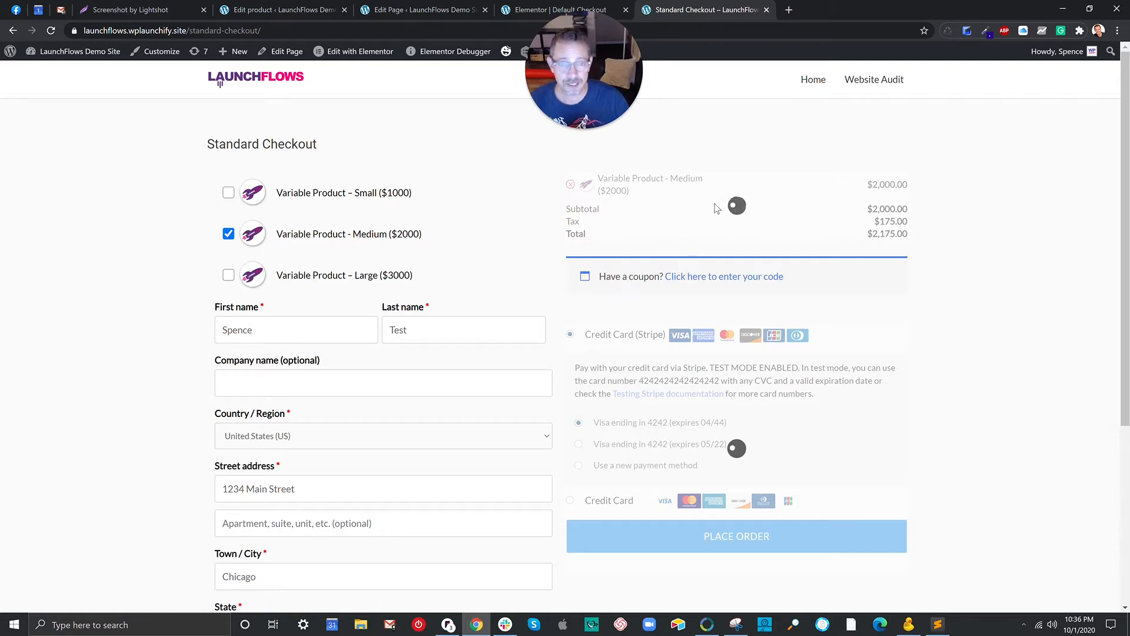
drag(867, 186, 909, 189)
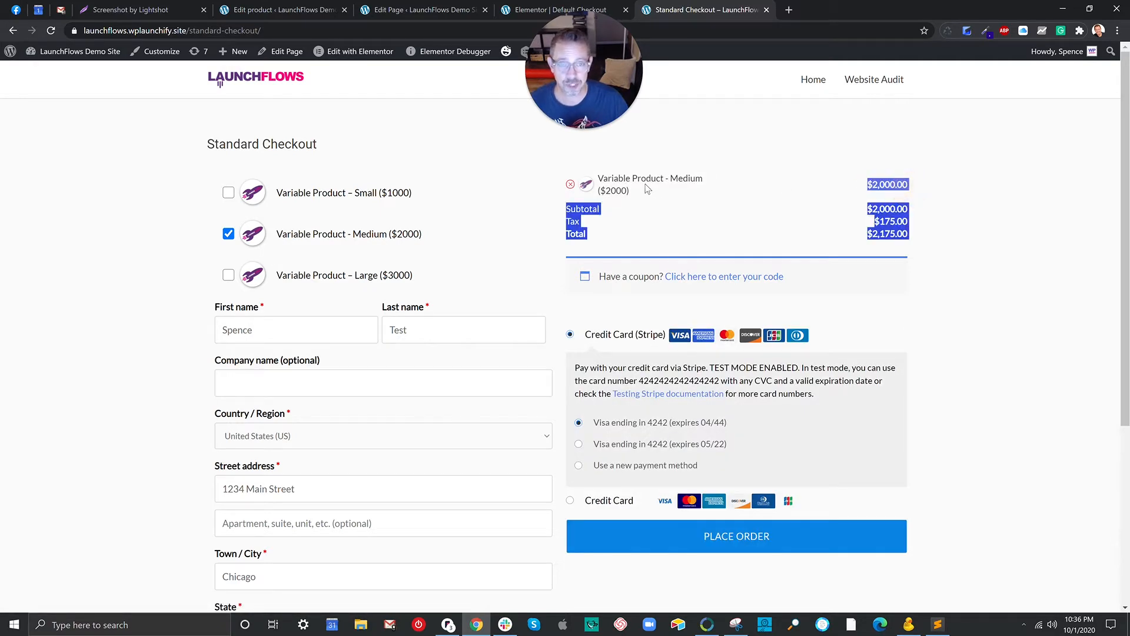
drag(642, 194, 608, 178)
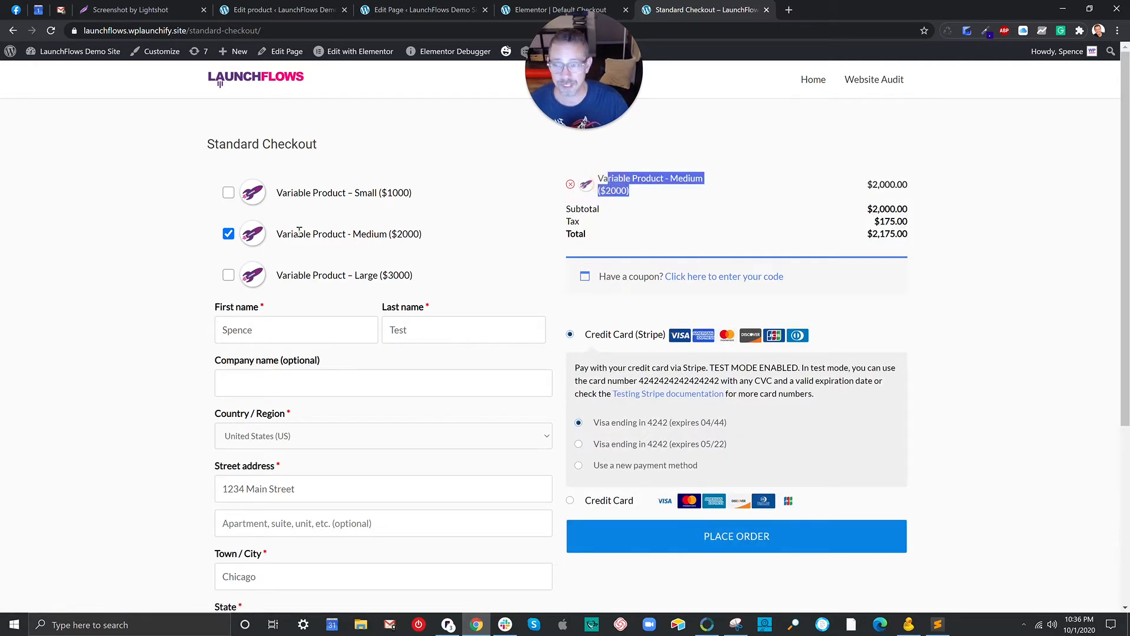
click(229, 275)
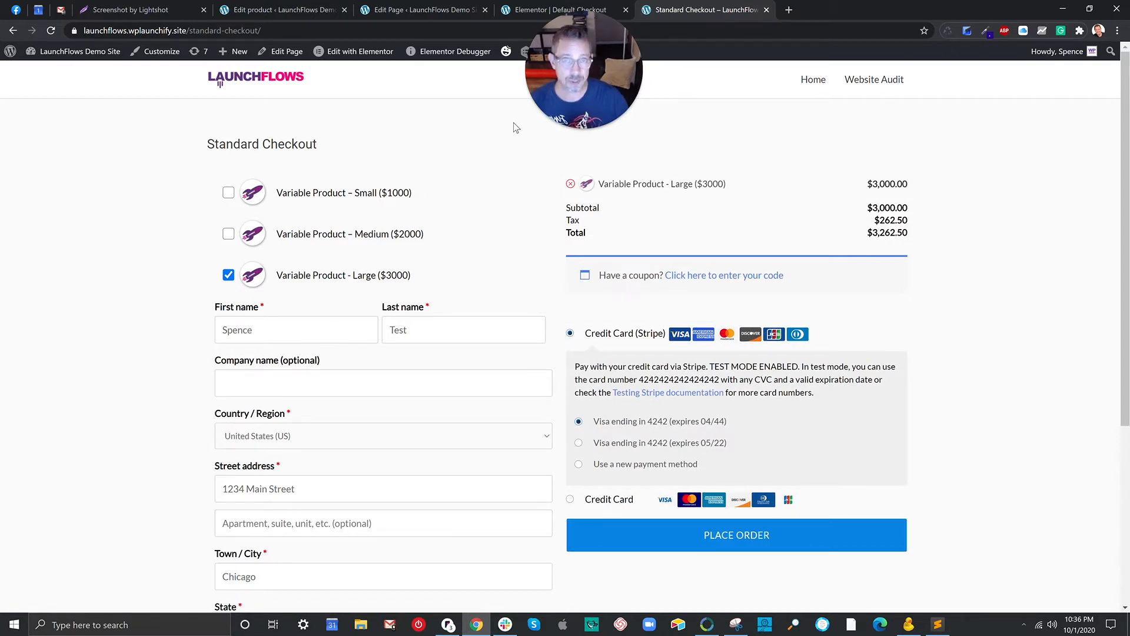
- In the Default Checkout template in Elementor, find the LaunchFlows Components widget and add it above the first product option
click(532, 11)
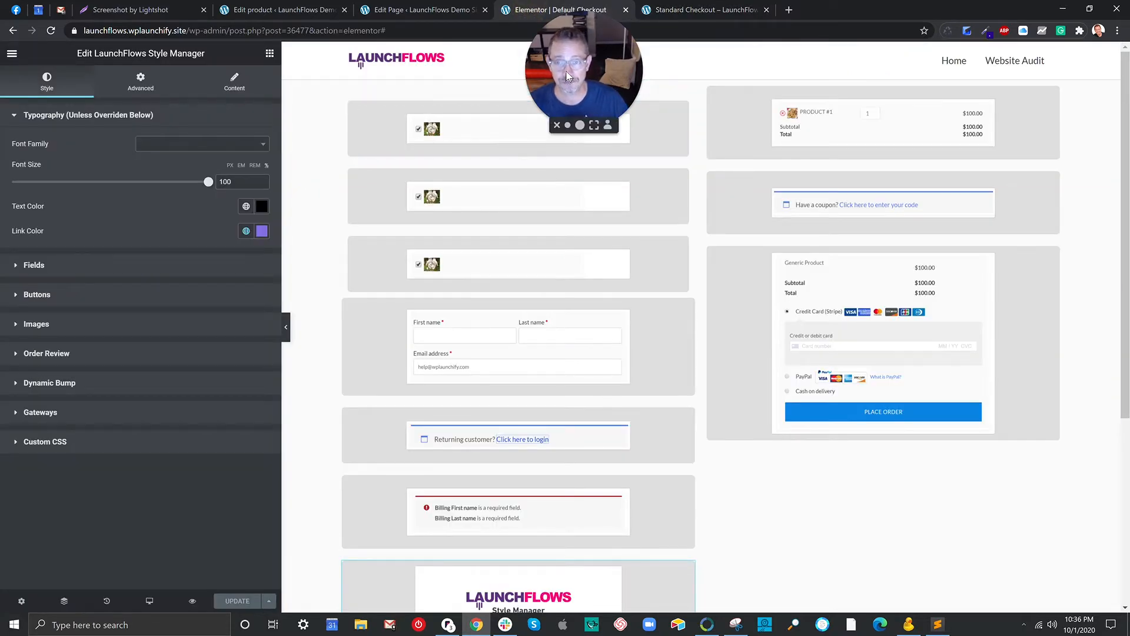
click(372, 122)
click(270, 53)
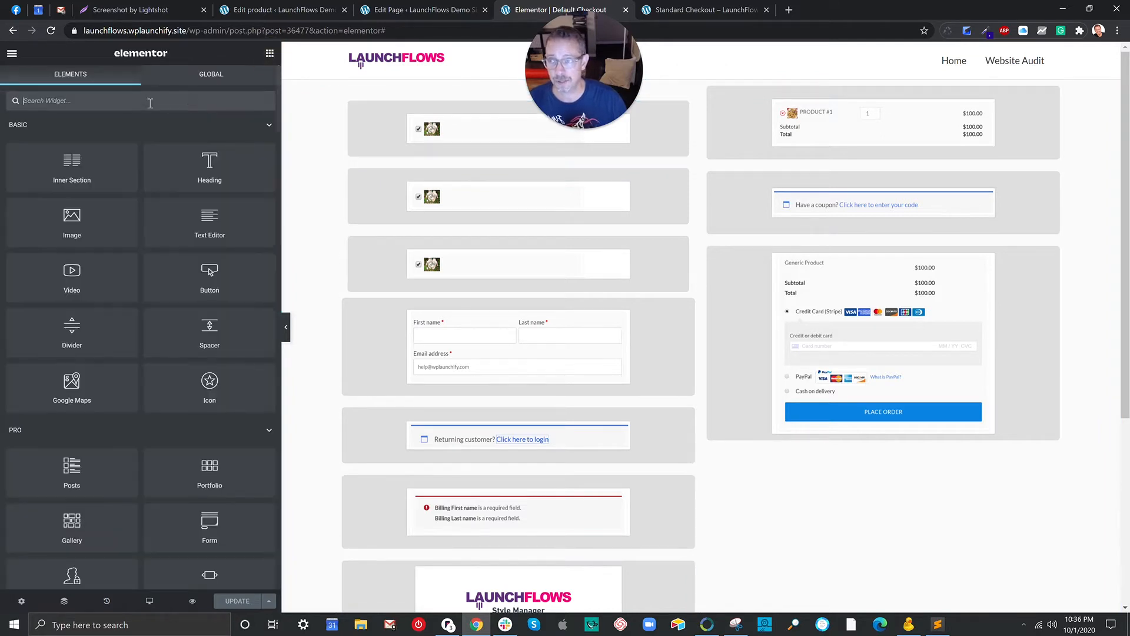
click(150, 103)
text(laucnh)
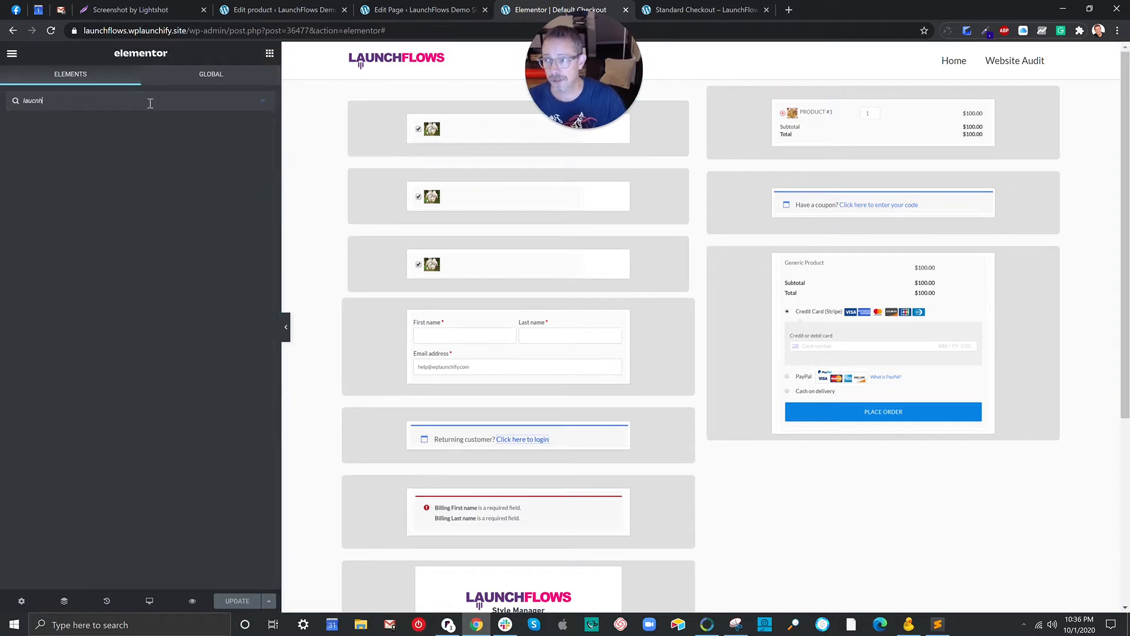
key(BackSpace)
key(BackSpace)
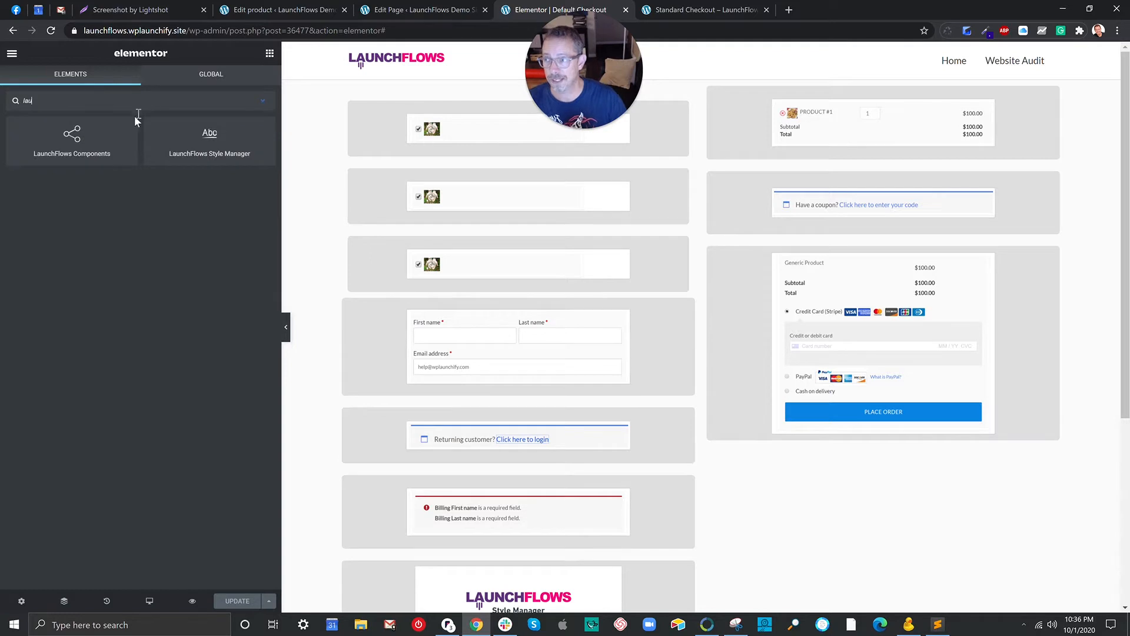
drag(71, 134, 391, 105)
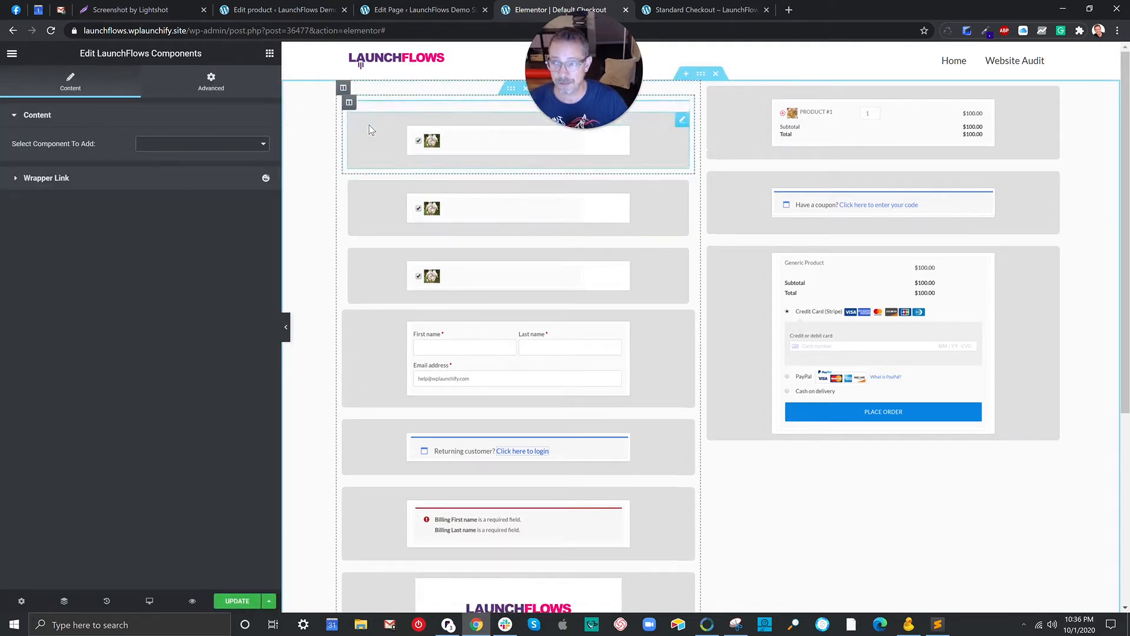
- Set the new widget's component to Fields - Dynamic Bump/Upsell, and delete that widget from the template
click(176, 146)
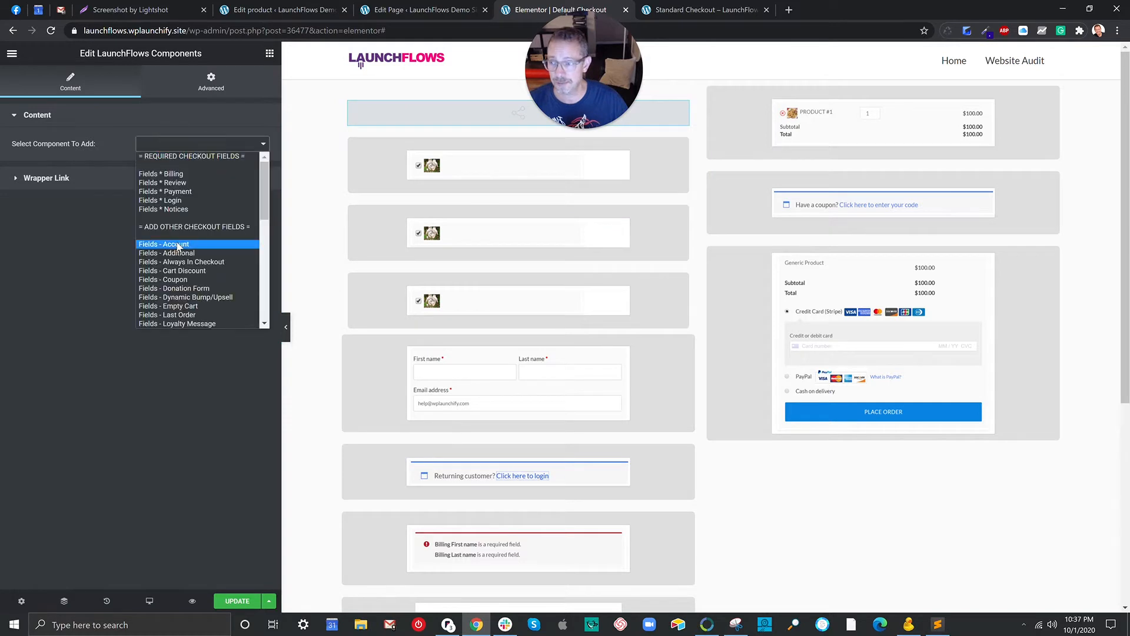
click(187, 298)
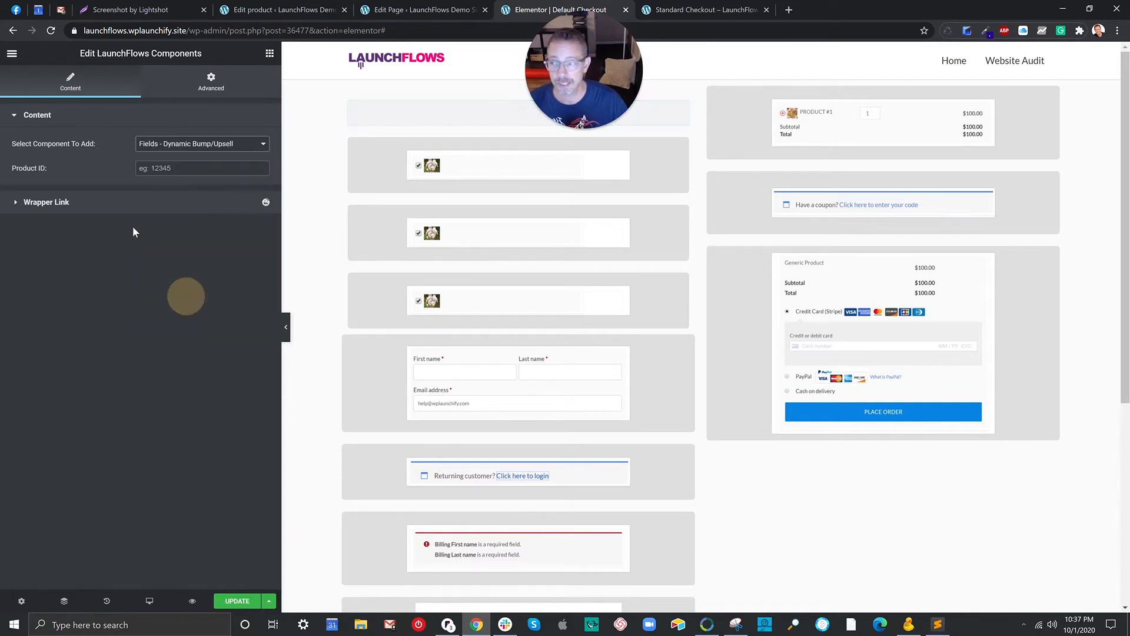
click(161, 168)
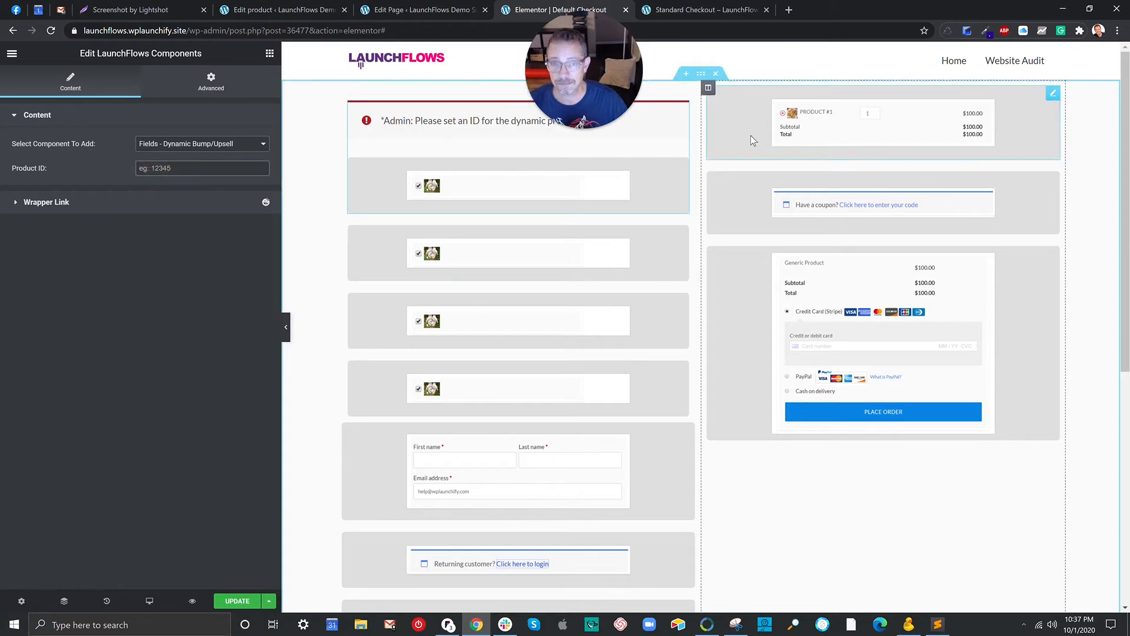
right_click(684, 111)
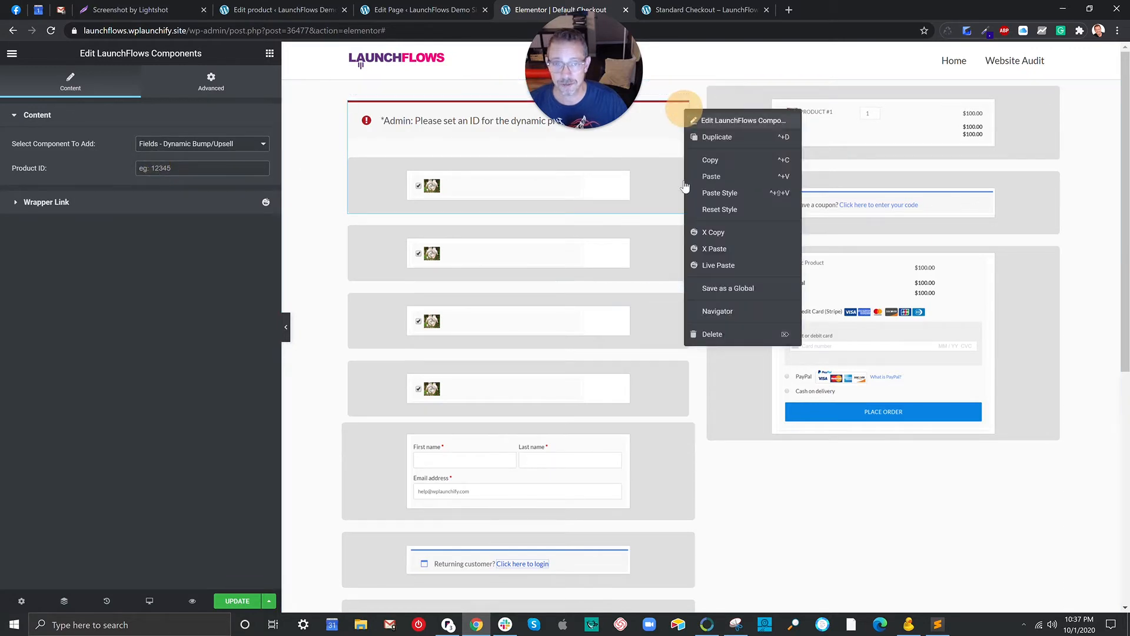
click(712, 332)
- Check the component type and Product ID of each of the three existing product option widgets
click(451, 125)
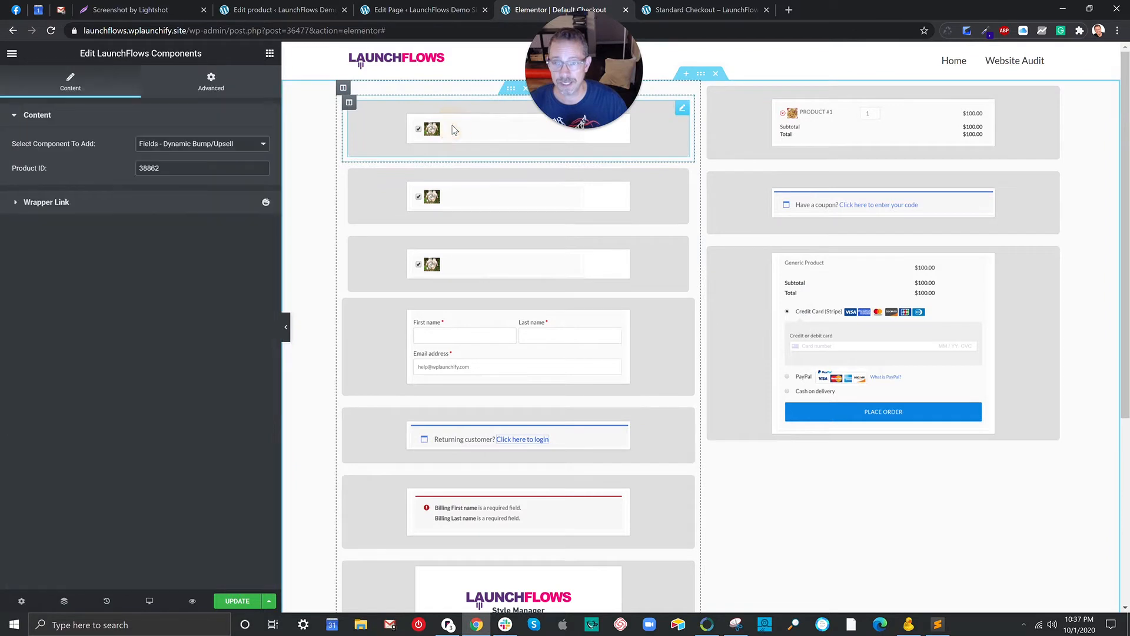
click(464, 199)
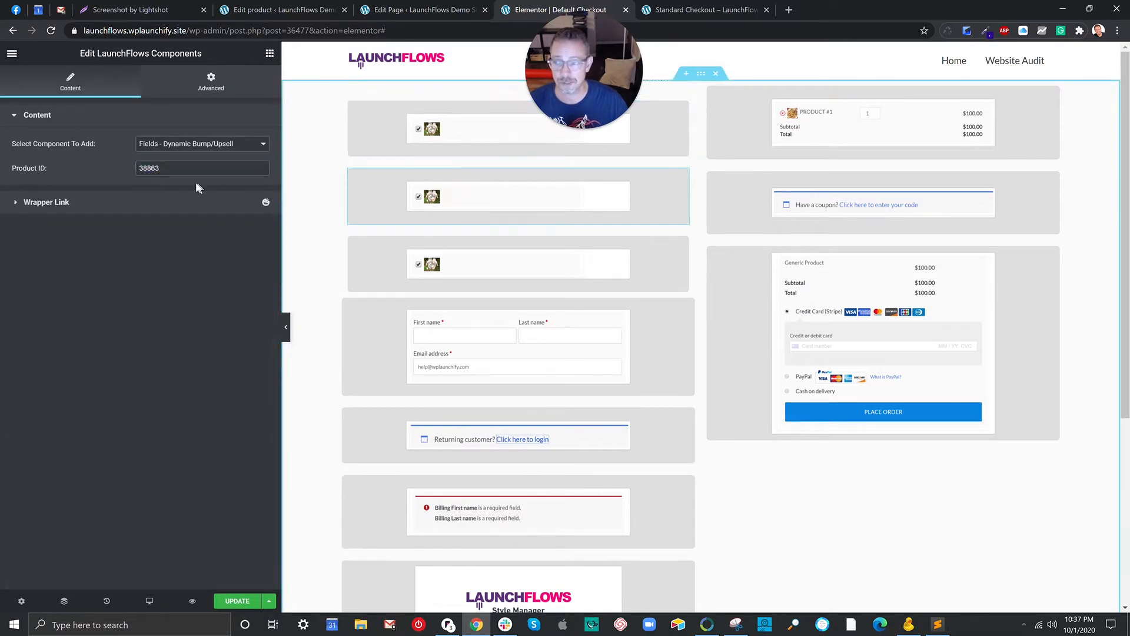
drag(173, 167, 143, 167)
click(515, 251)
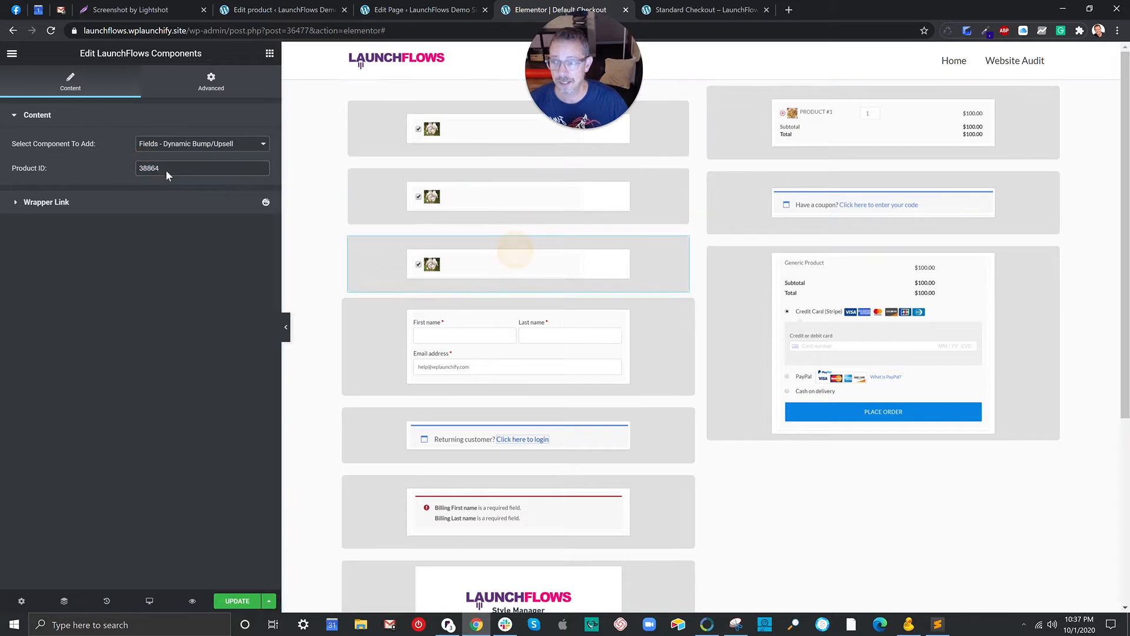
- Review the Dynamic Bump and Typography settings of the LaunchFlows Style Manager widget
scroll(412, 329, down, 4)
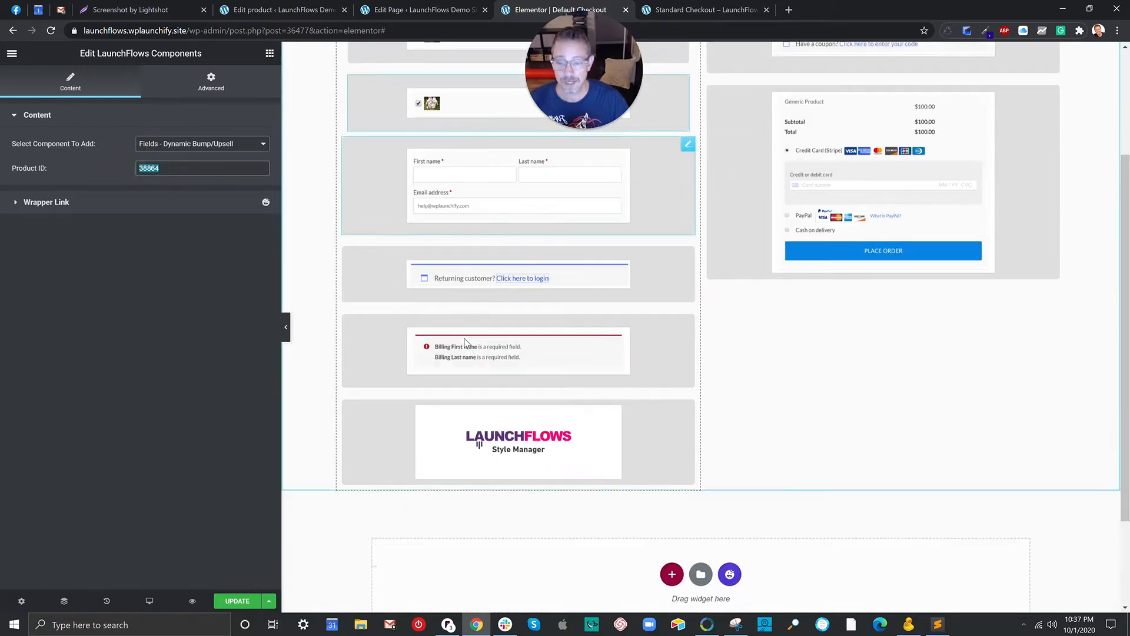
click(478, 372)
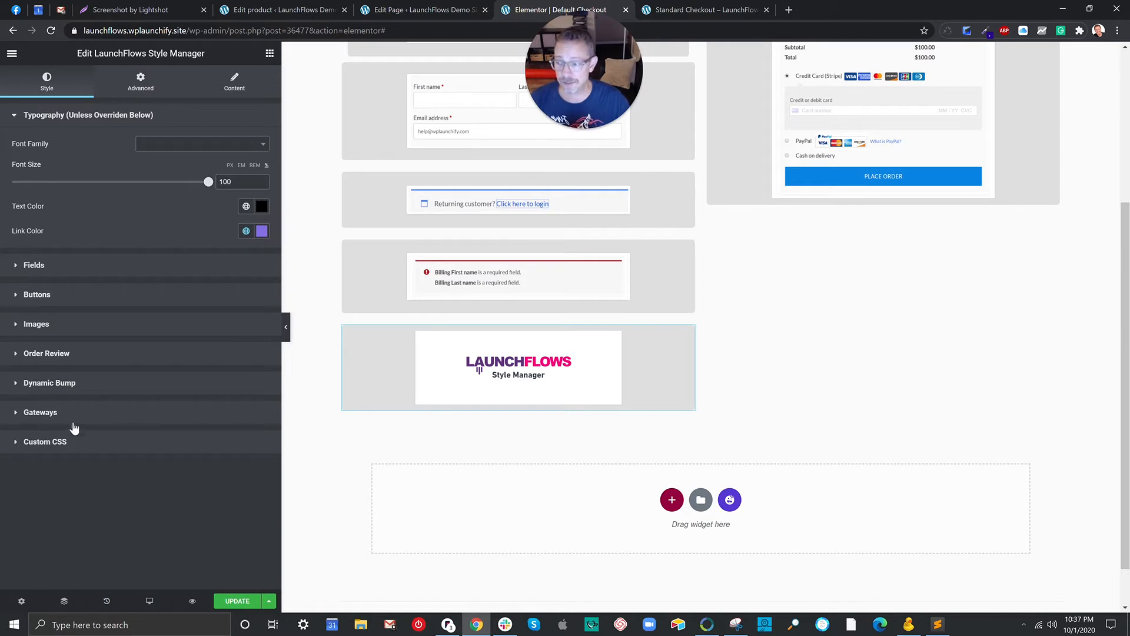
click(74, 384)
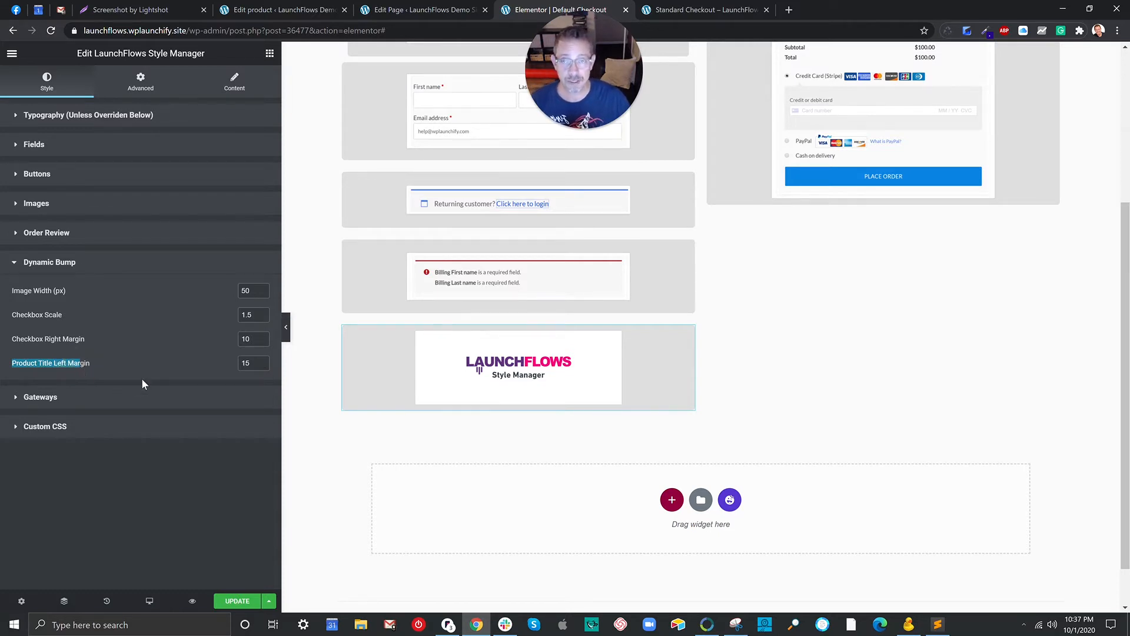
click(117, 118)
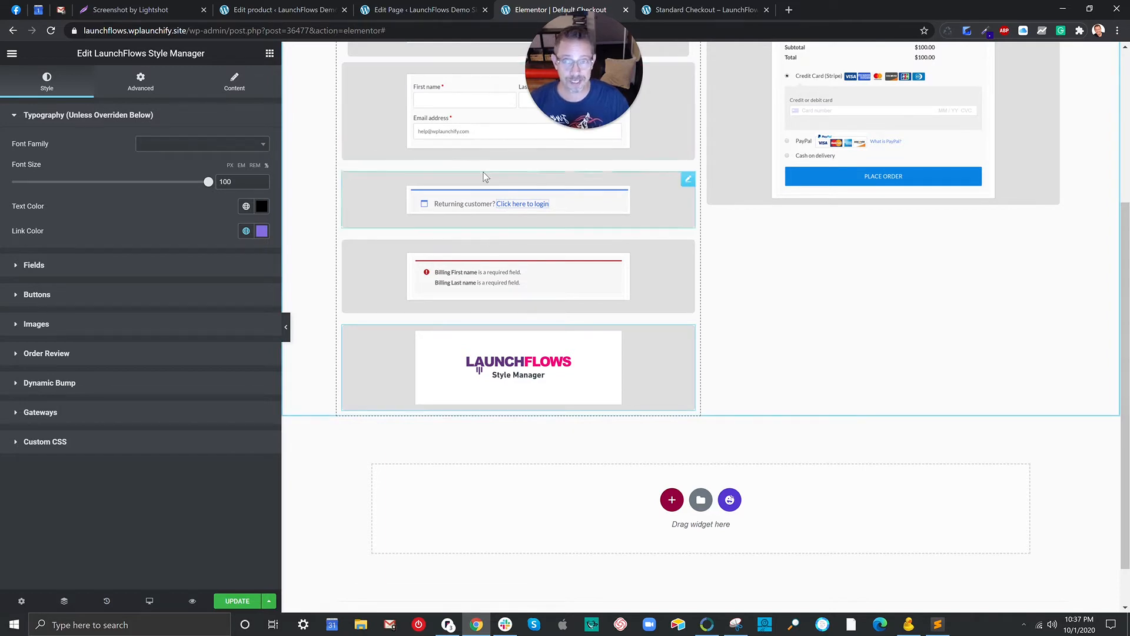
- Switch to the Variable Product's edit page and examine the IDs of its size variations
click(298, 11)
scroll(355, 237, up, 8)
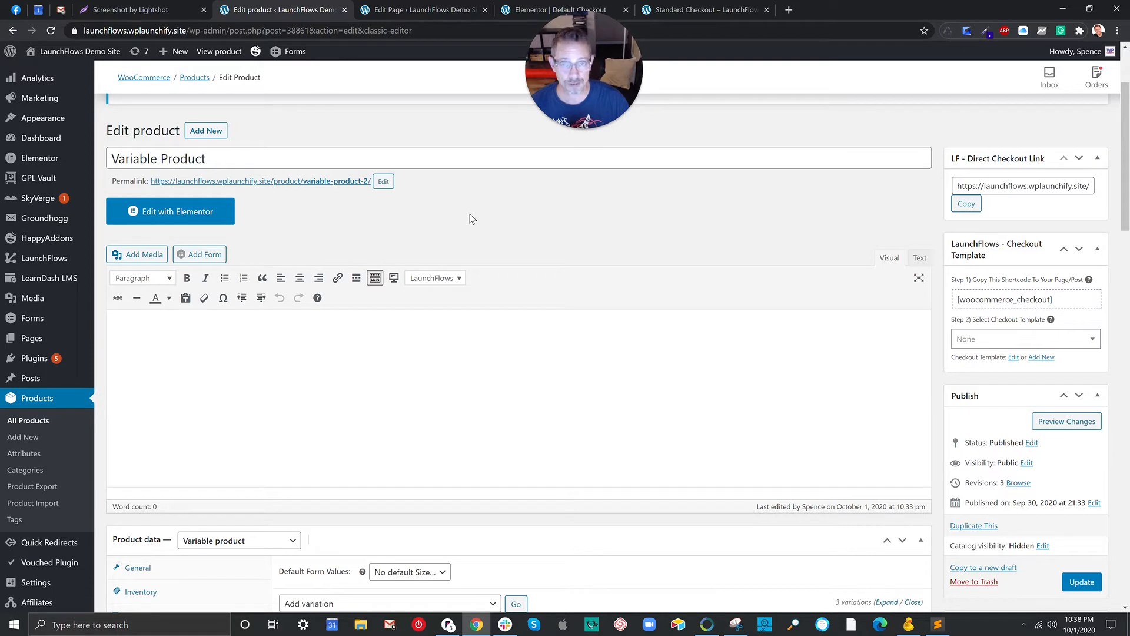
scroll(472, 219, down, 1)
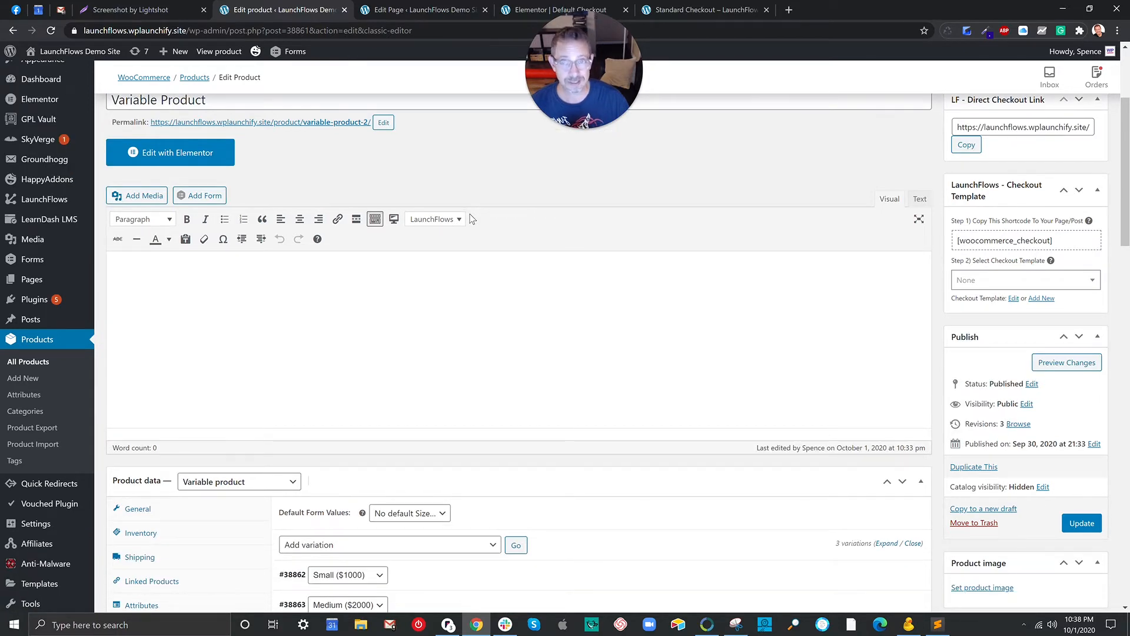
scroll(472, 219, down, 1)
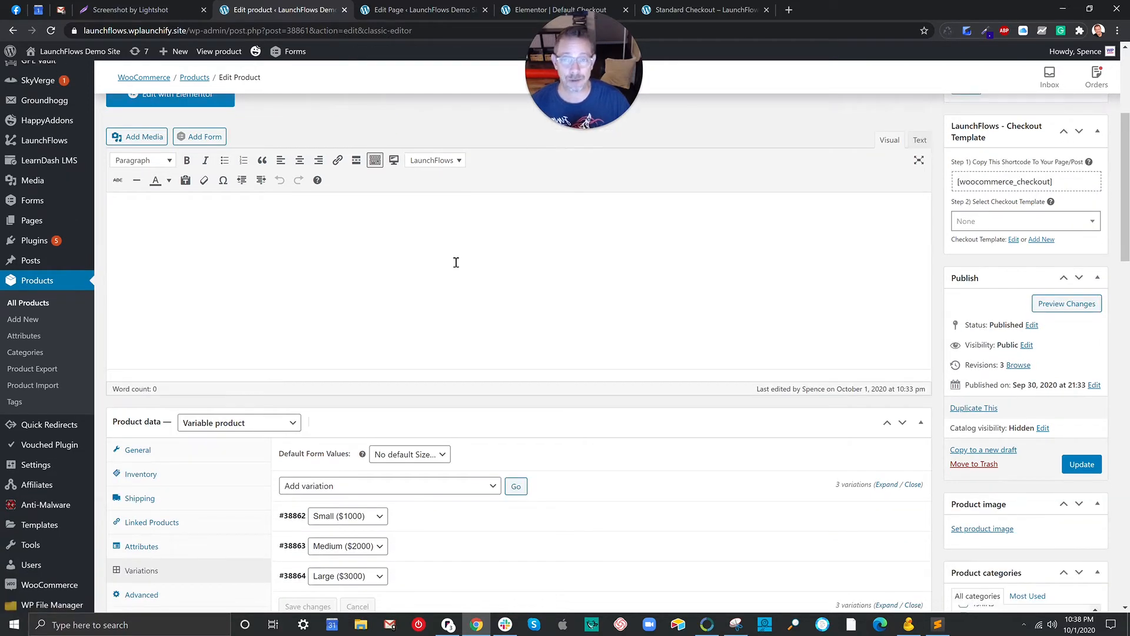
scroll(474, 340, down, 2)
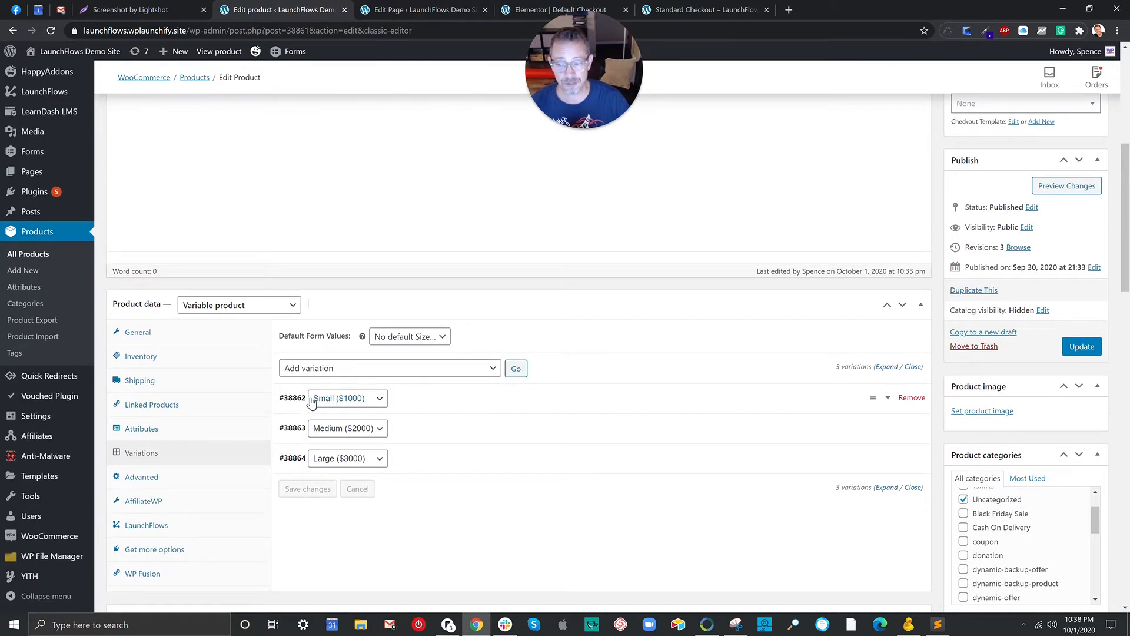
- Expand the product's Size attribute and examine its name and the size values with prices
click(144, 431)
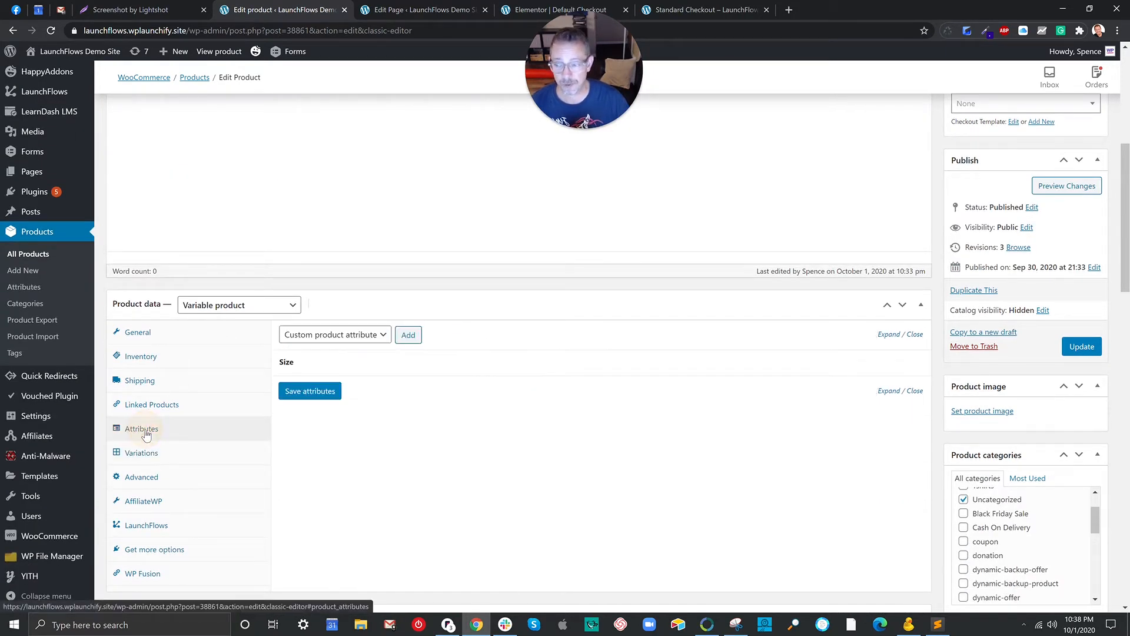
click(339, 365)
click(301, 407)
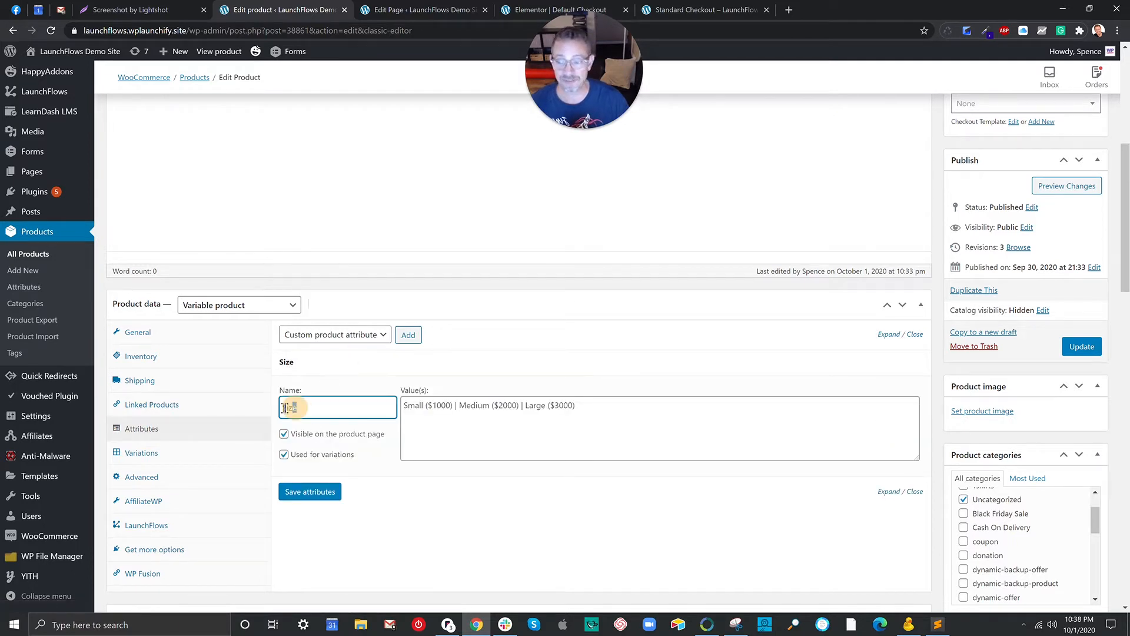
drag(280, 407, 453, 406)
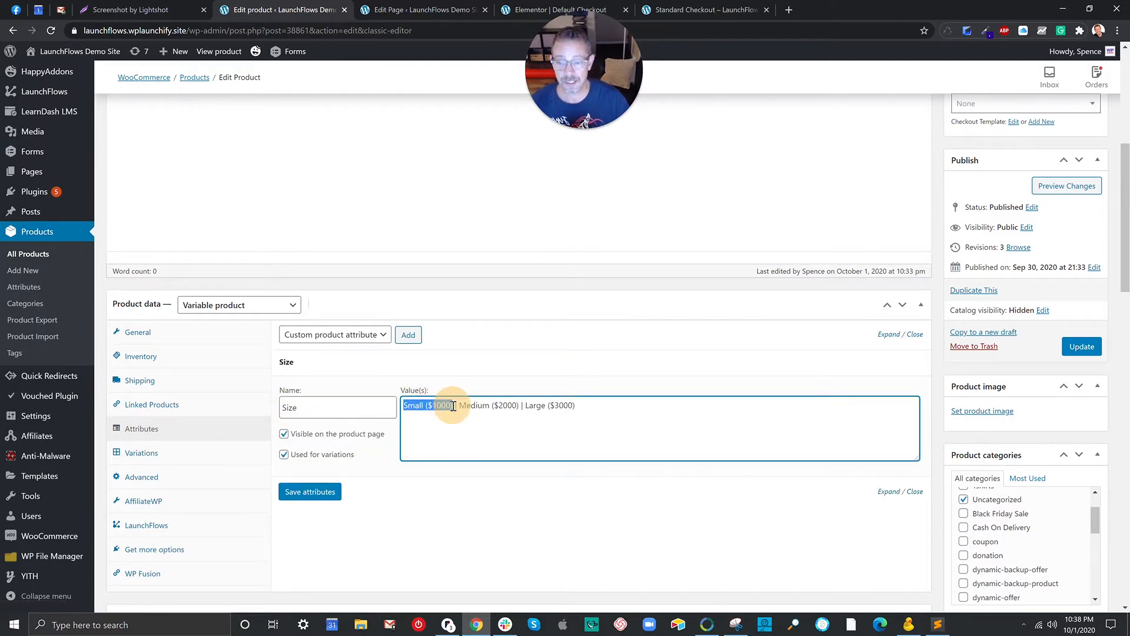
click(456, 407)
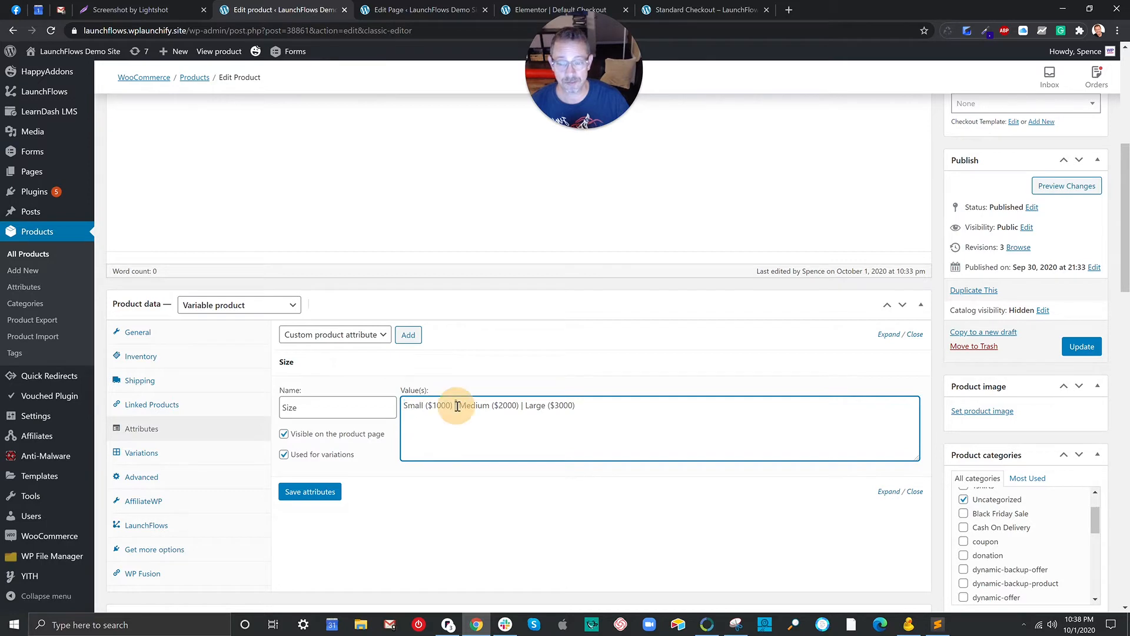
drag(483, 406, 523, 408)
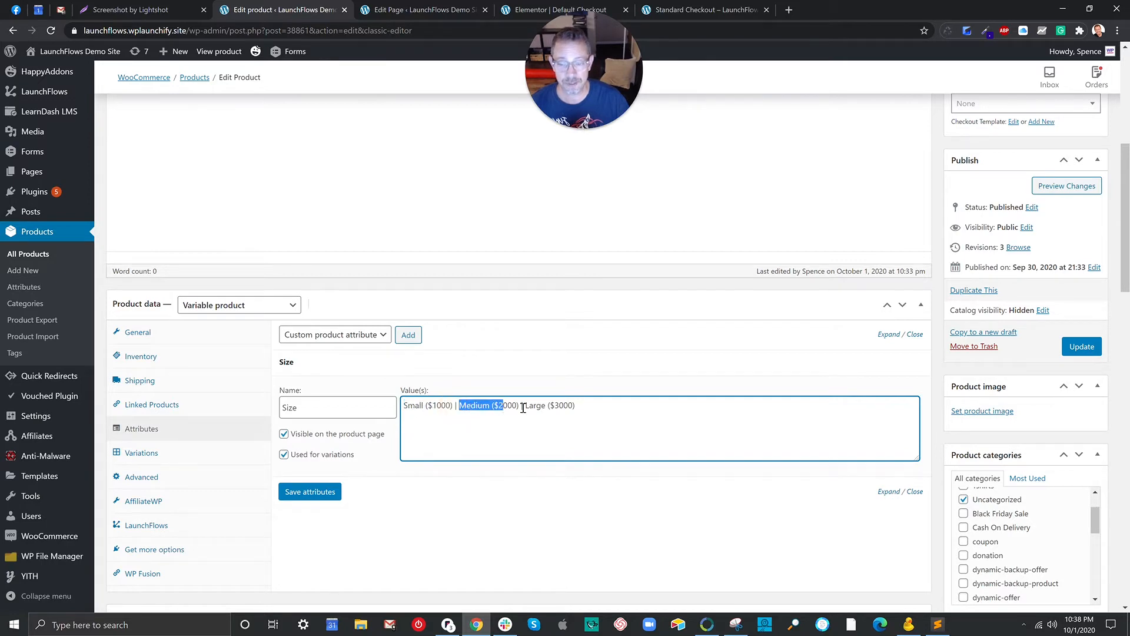
- Return to the product's variations and expand the Small ($1000) variation to examine its settings
scroll(344, 420, down, 3)
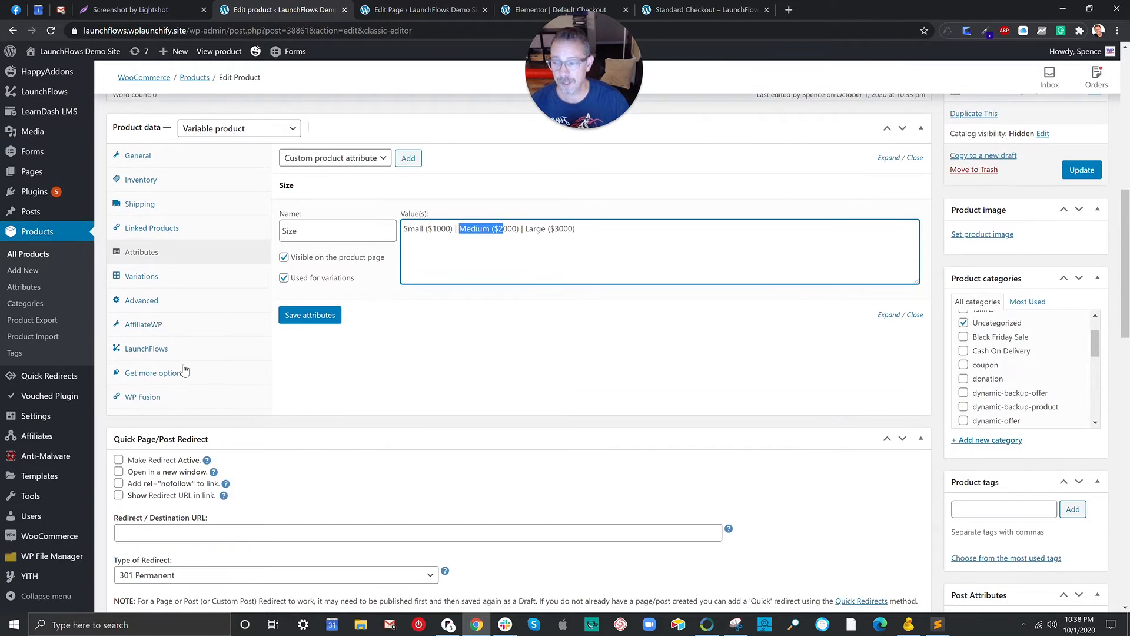
click(154, 279)
click(429, 224)
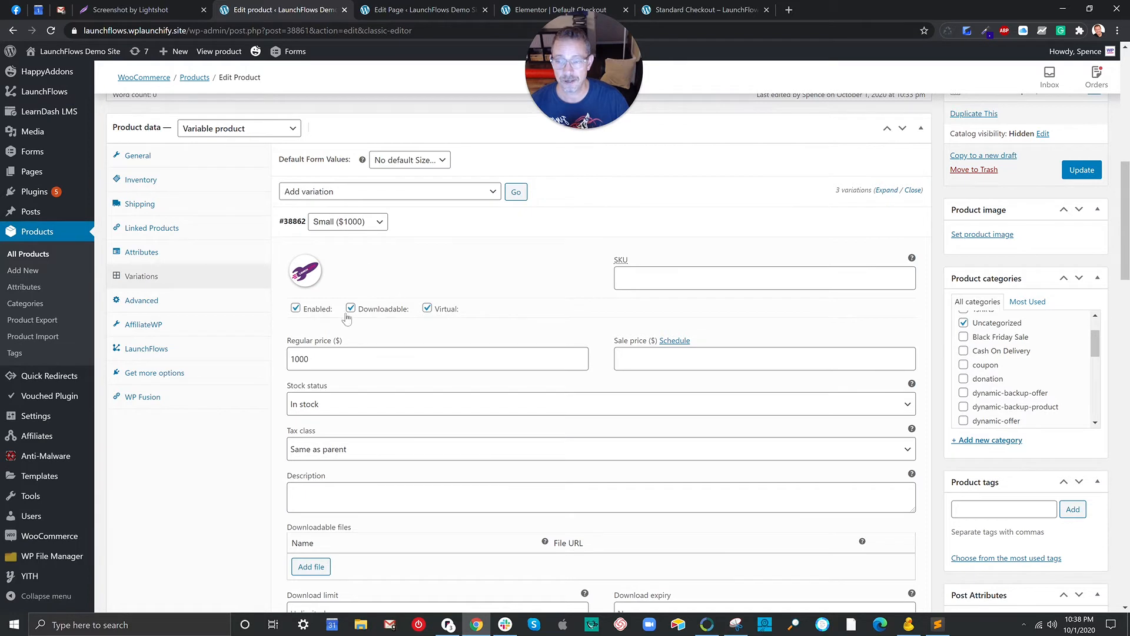
- Examine the Small ($1000) variation's regular price and ID, then collapse its settings
drag(341, 365, 296, 359)
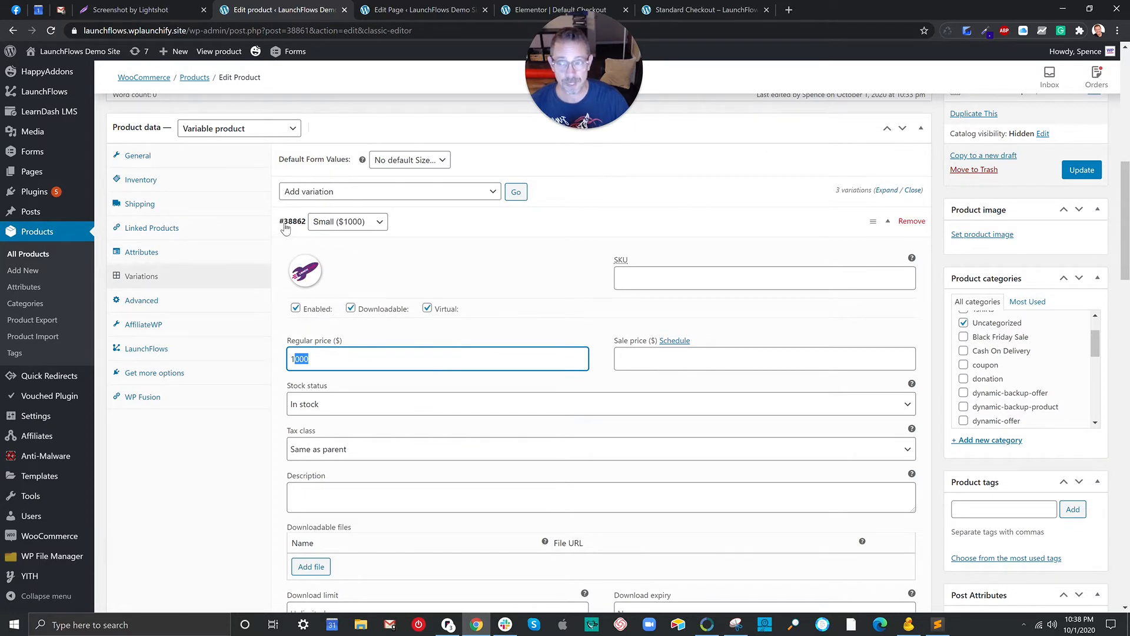
drag(285, 228, 304, 229)
click(392, 228)
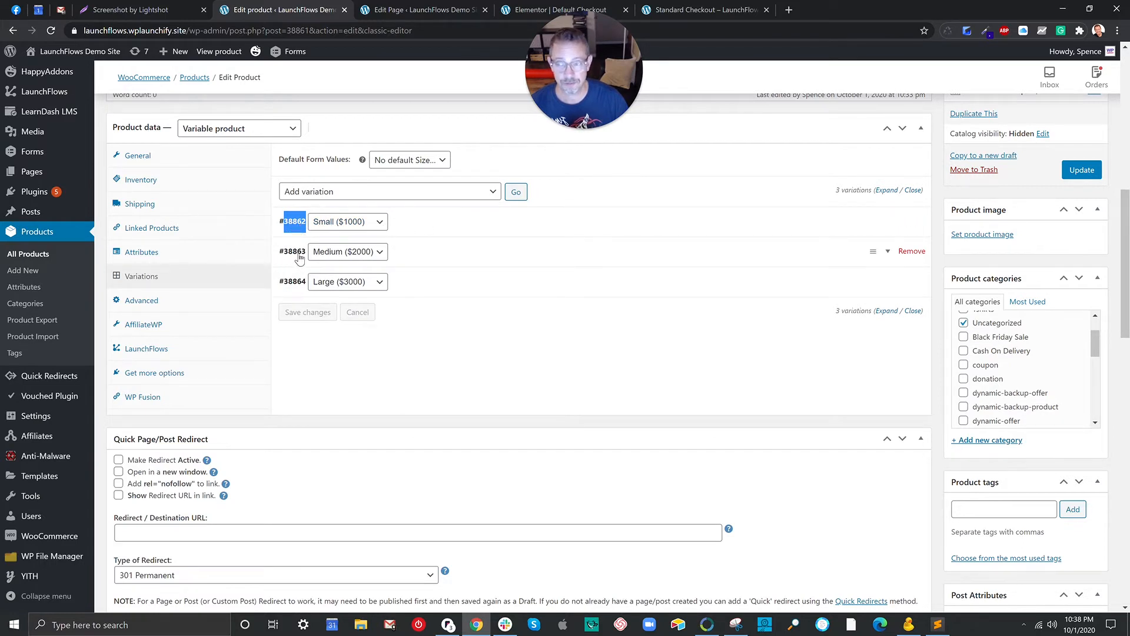
- Switch to the Default Checkout template in Elementor and inspect the Product ID of a Dynamic Bump/Upsell component
click(557, 9)
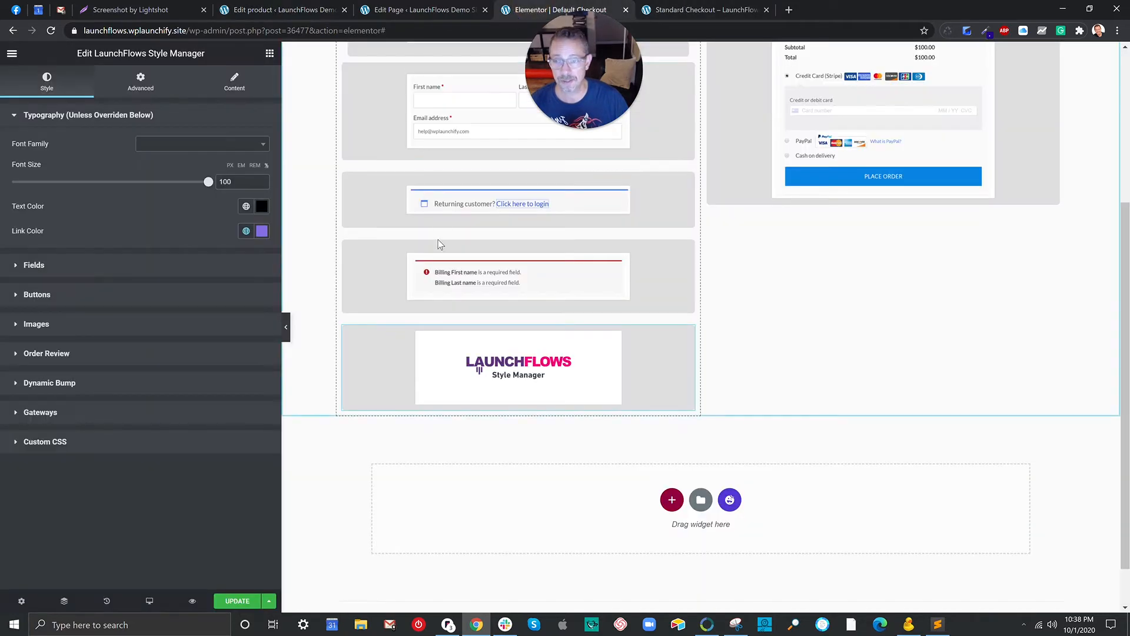
scroll(428, 156, up, 5)
click(399, 135)
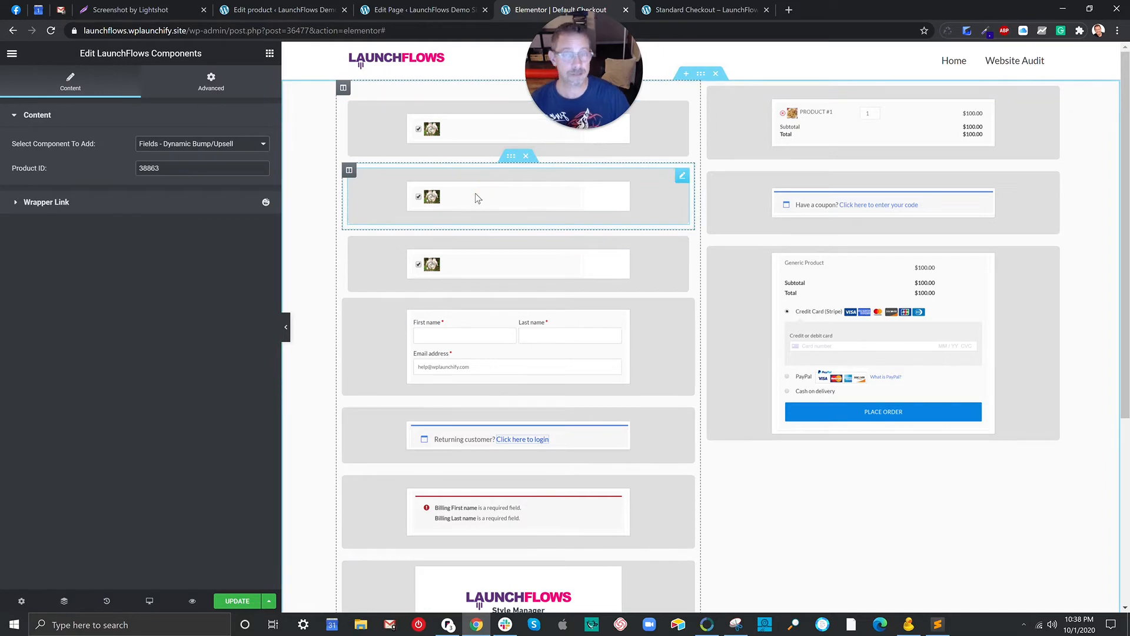
- In the Variable Product's LaunchFlows settings, disable Solo Checkout and update the product
click(300, 13)
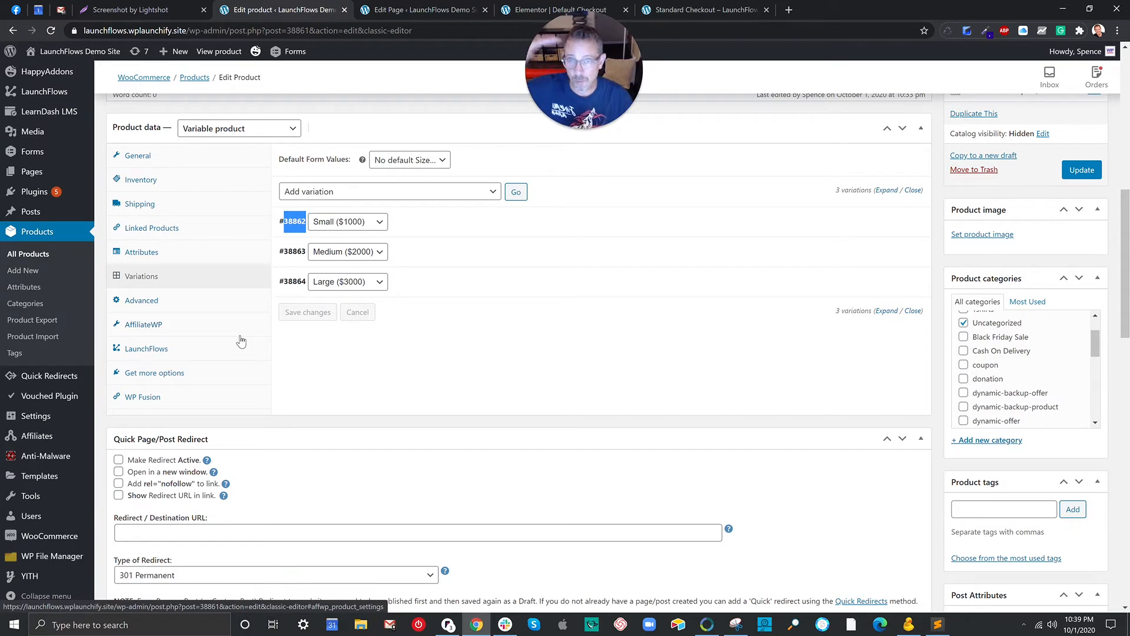
click(147, 350)
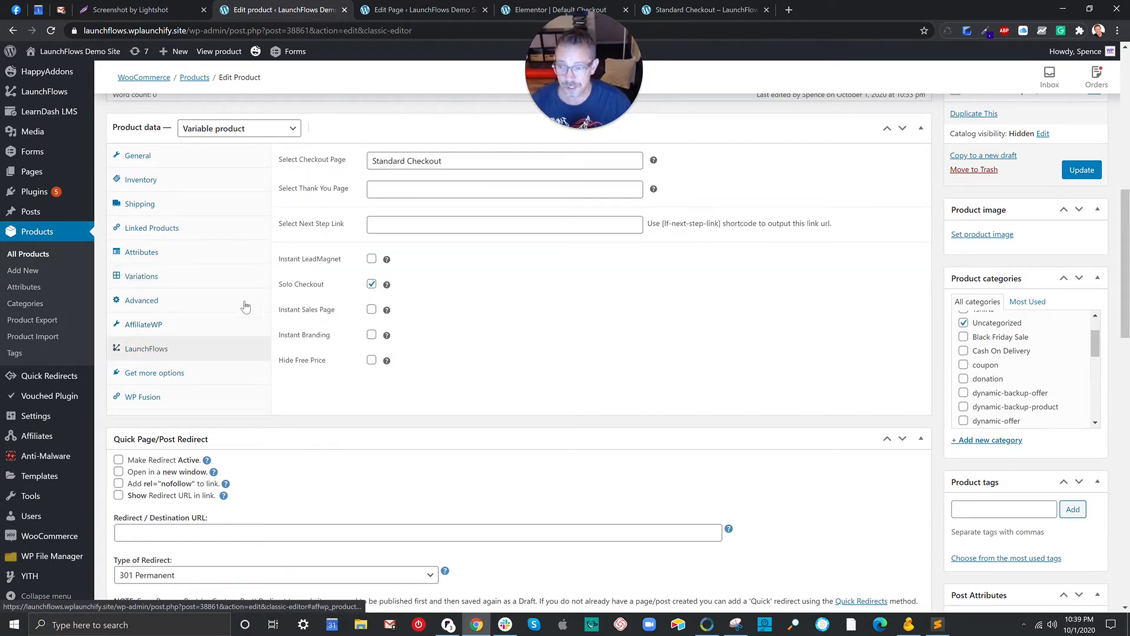
drag(280, 285, 333, 293)
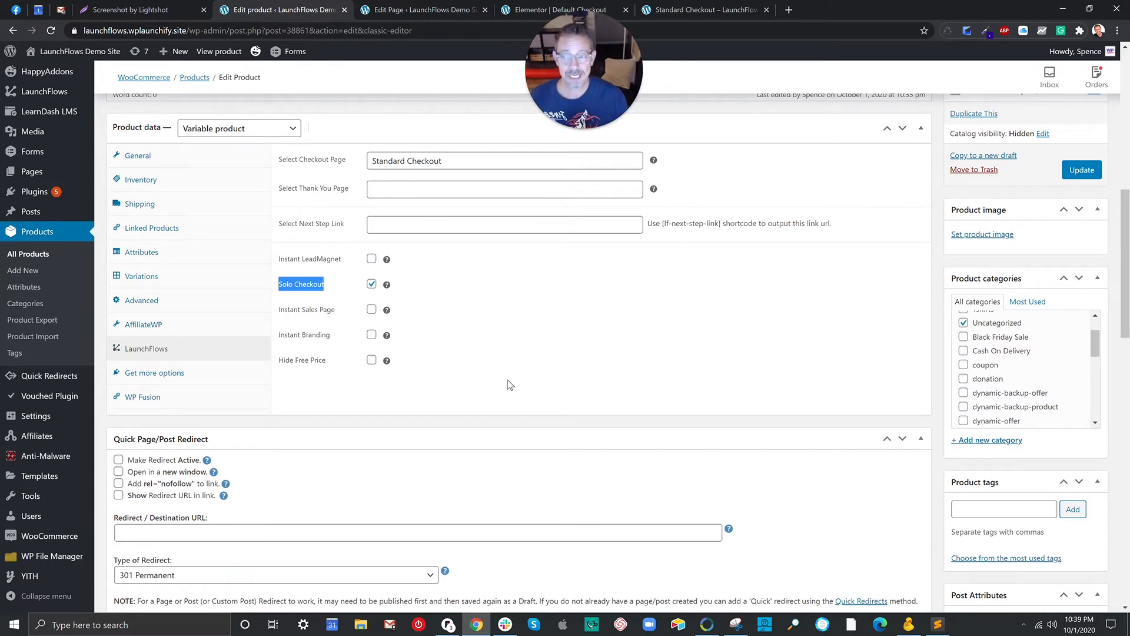
mouse_move(372, 288)
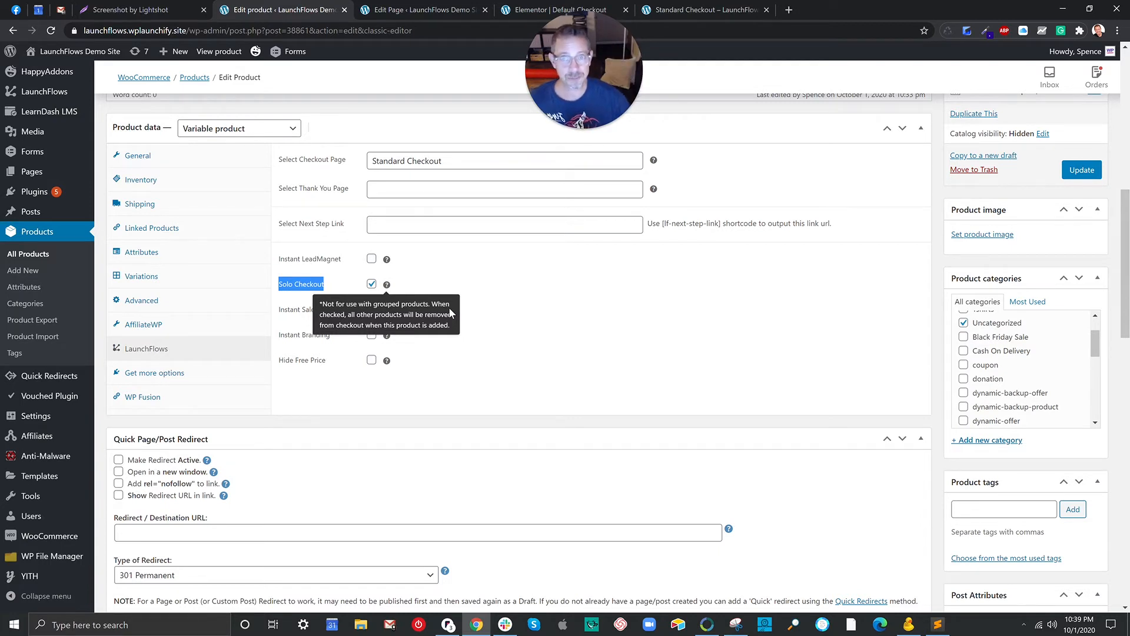
click(372, 284)
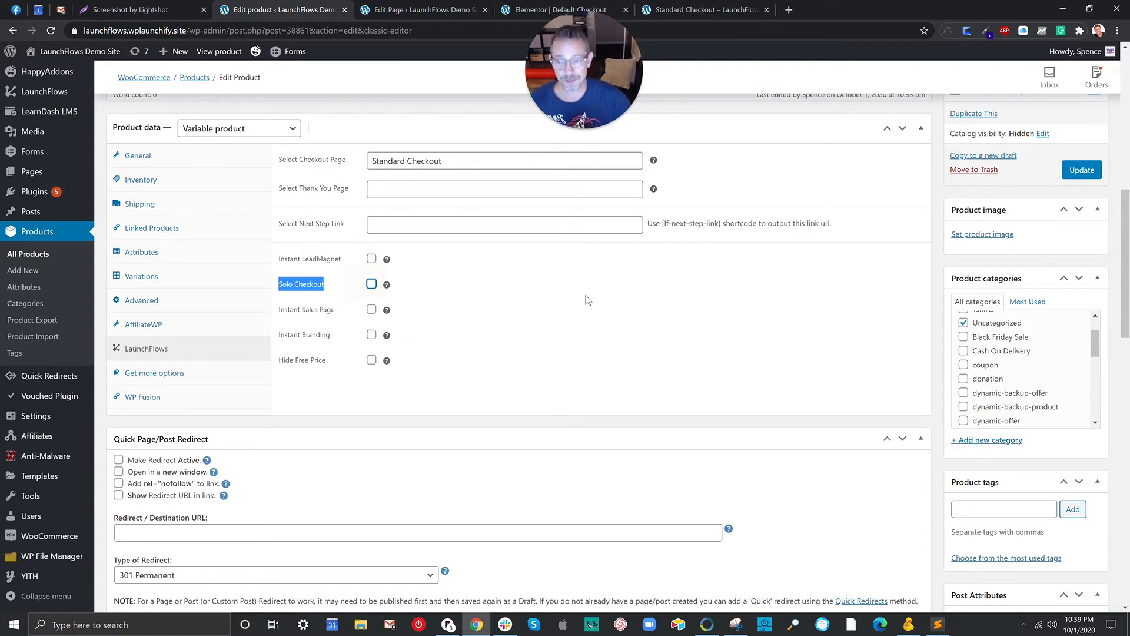
click(1082, 171)
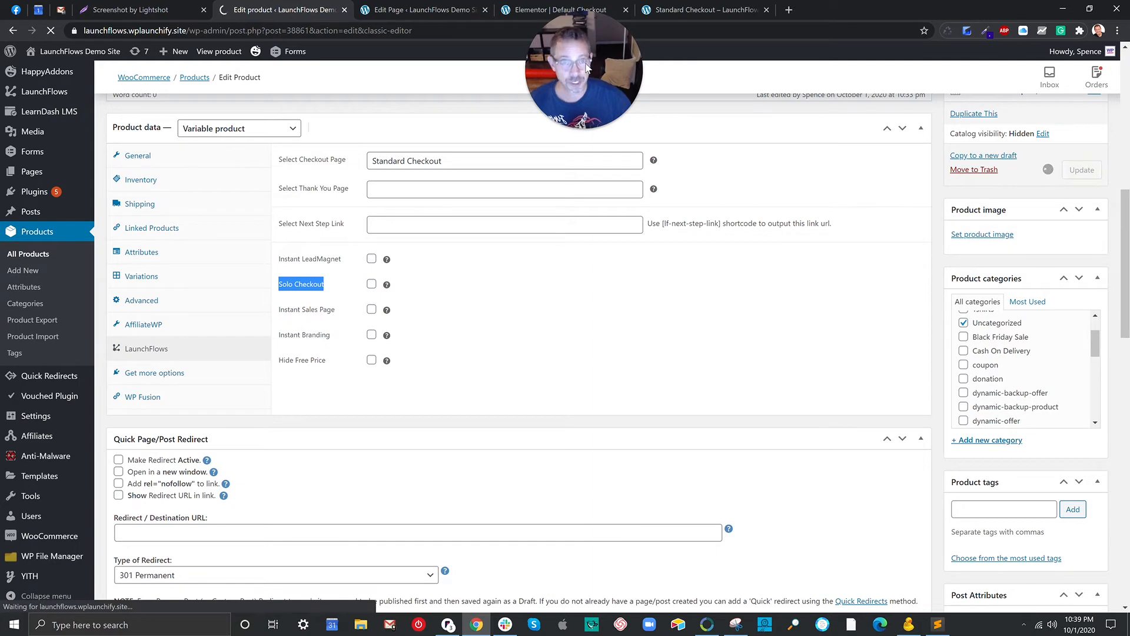
- Reload the Standard Checkout page, select the Medium ($2000) and Small ($1000) variations, and deselect Medium
click(705, 3)
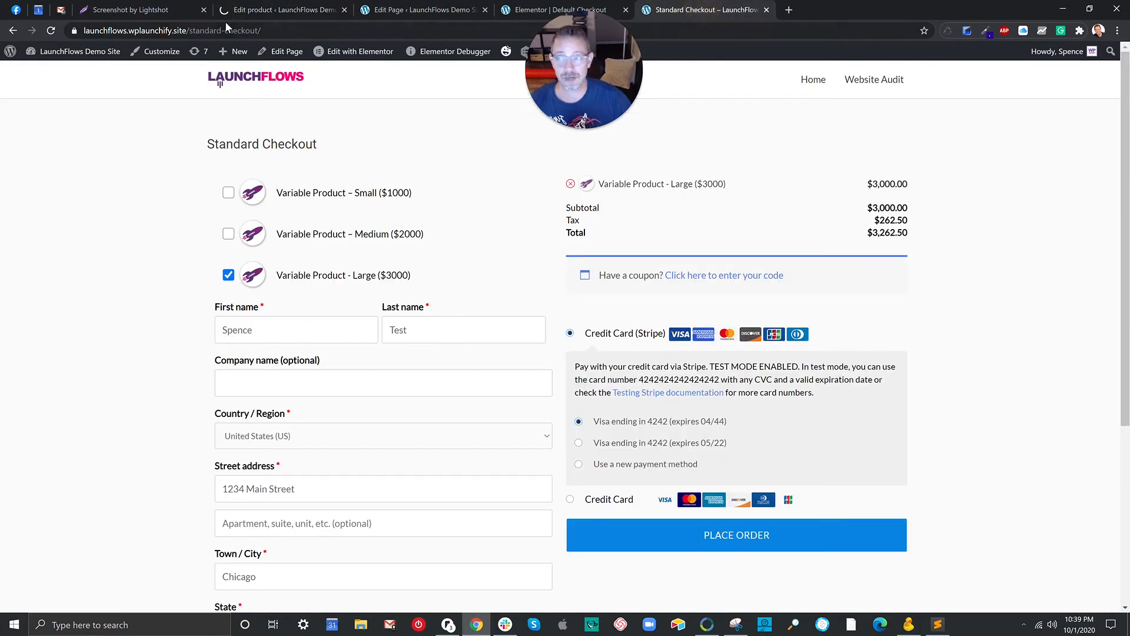
click(51, 32)
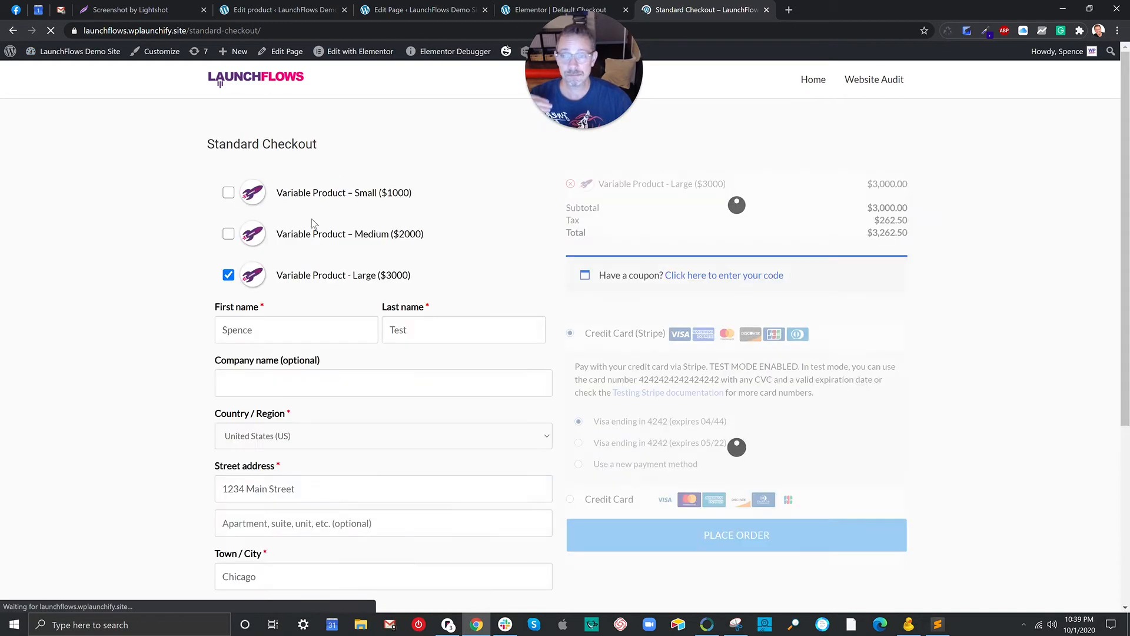
click(228, 233)
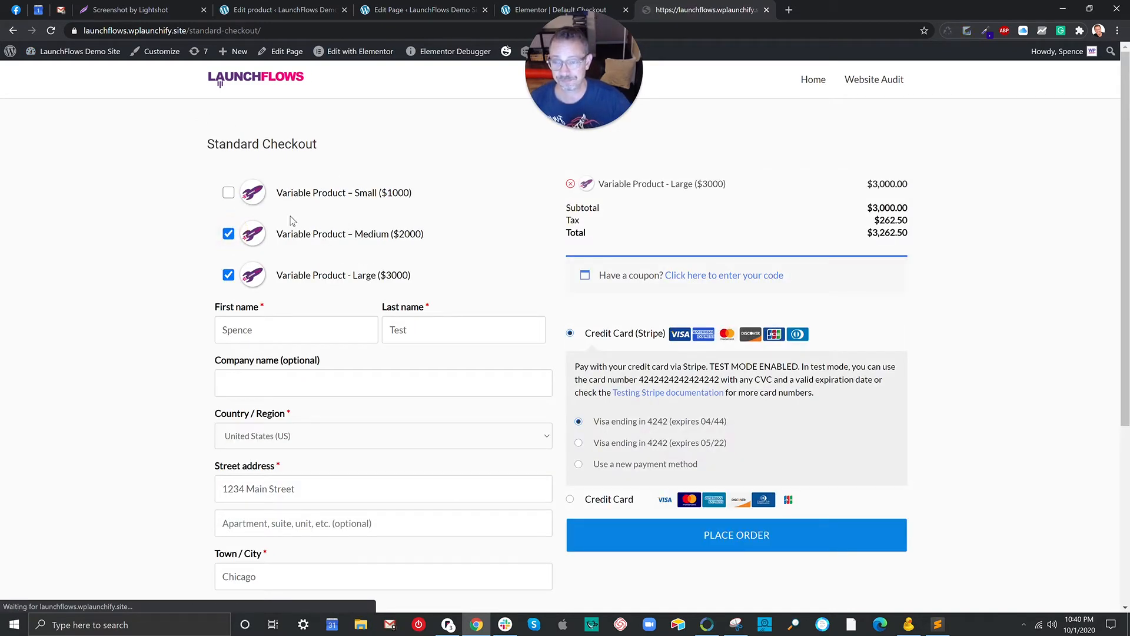
click(228, 192)
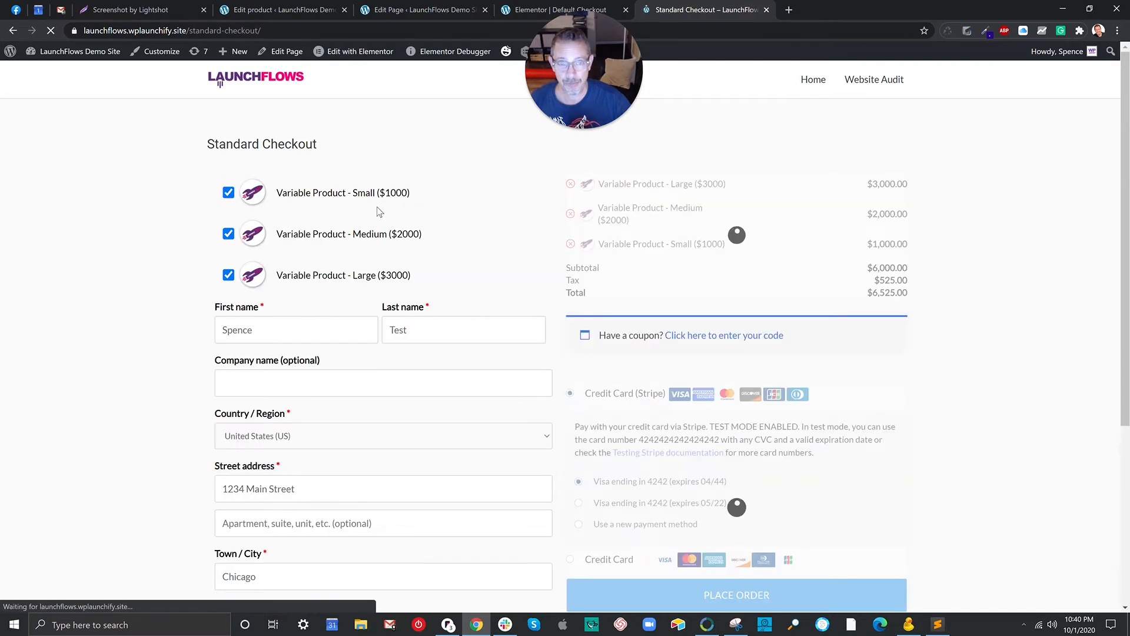
click(229, 235)
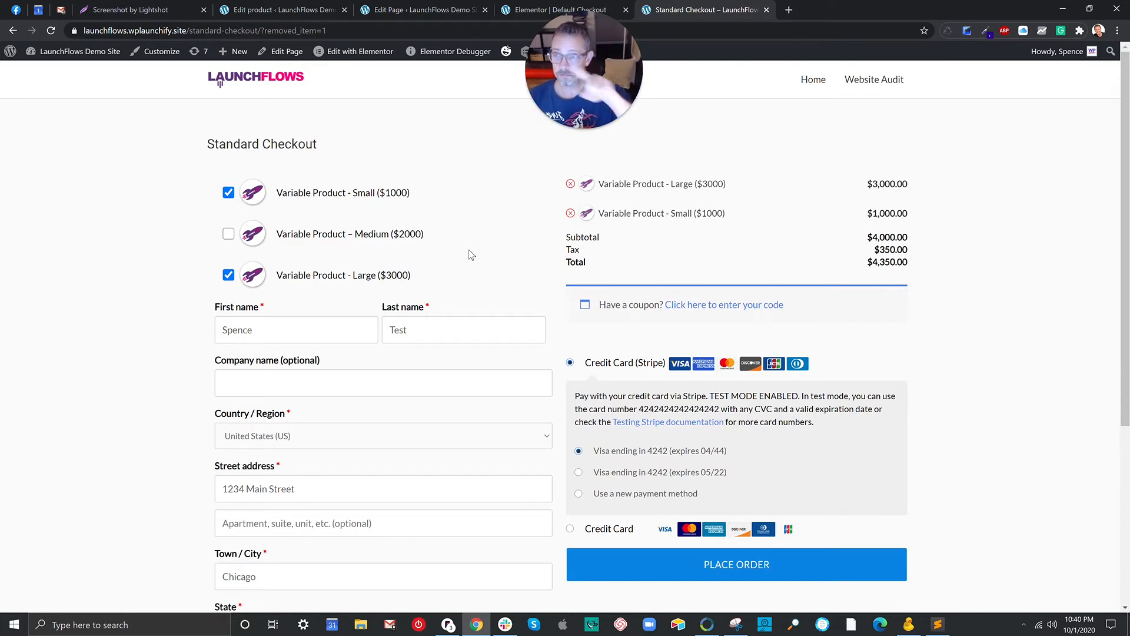
- Return to the Variable Product's edit page and examine its Size attribute and the options enabled for it
click(273, 9)
scroll(412, 336, down, 5)
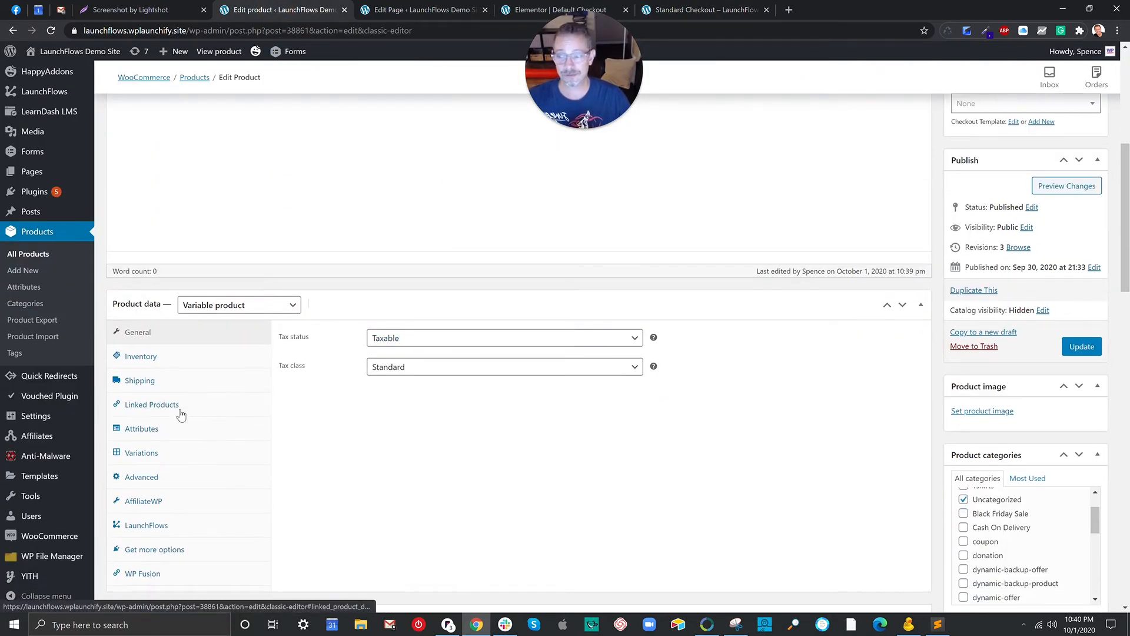
click(176, 429)
click(360, 367)
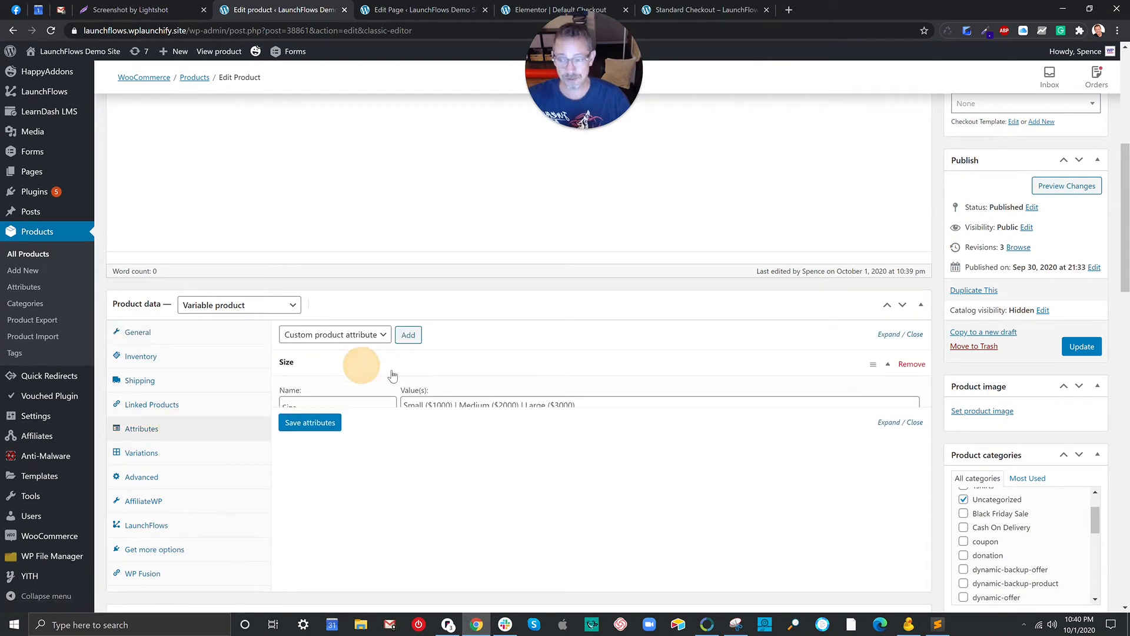
scroll(265, 427, down, 2)
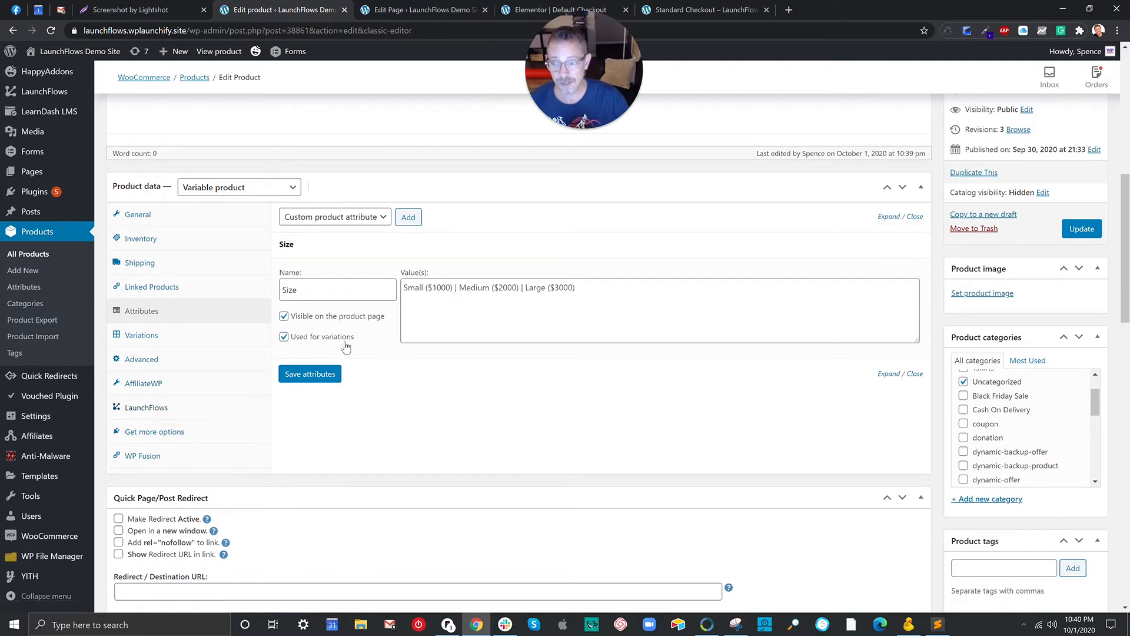
- Enable Solo Checkout in the product's LaunchFlows settings, check its Standard Checkout page assignment, and update the product
click(158, 407)
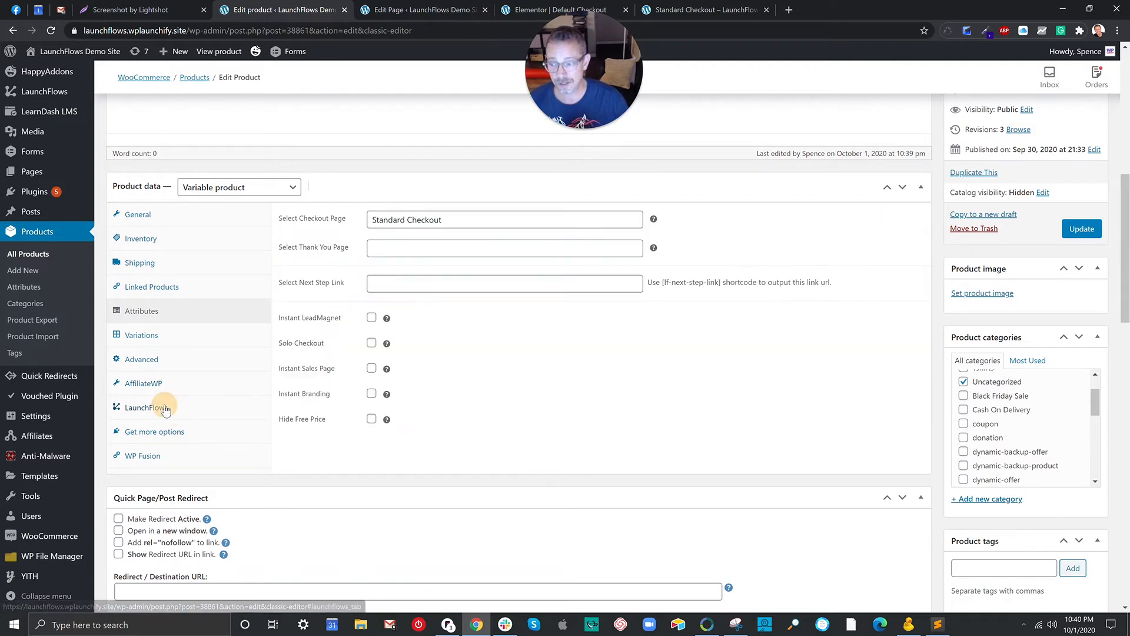
click(371, 344)
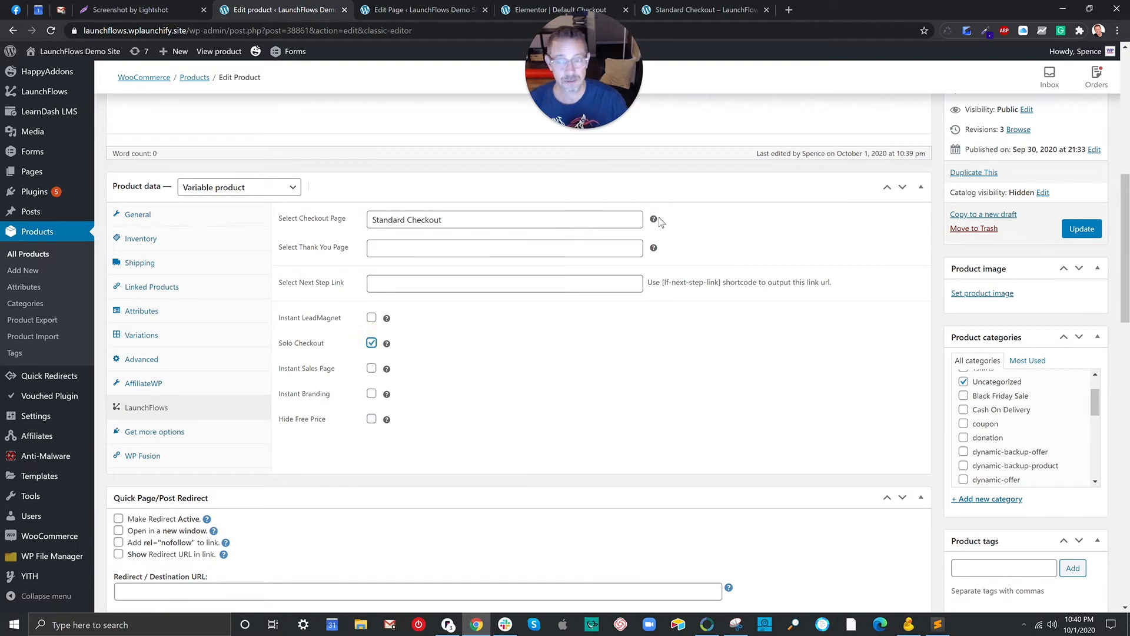
drag(457, 219, 359, 221)
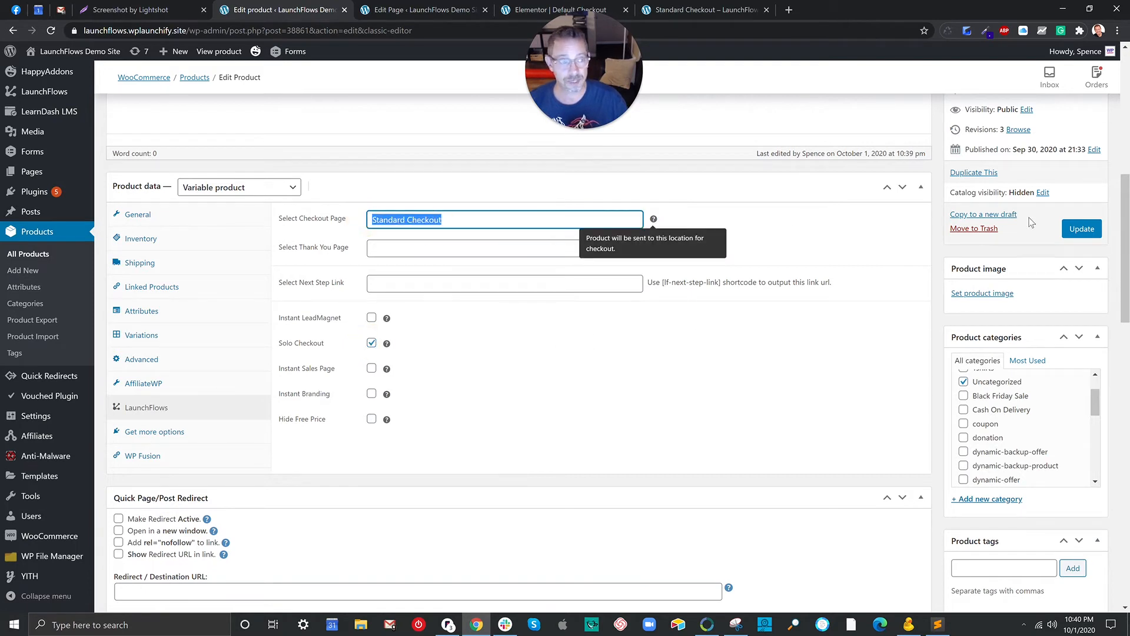
click(1082, 229)
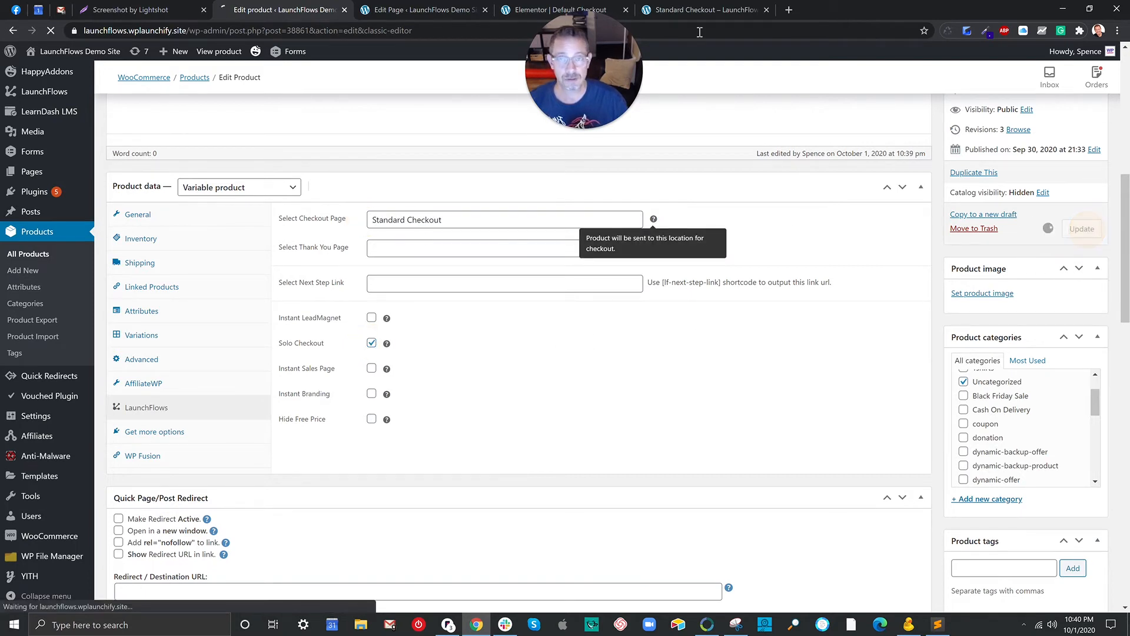
- Return to the Standard Checkout page and reload it to check the variation options and order summary
click(533, 10)
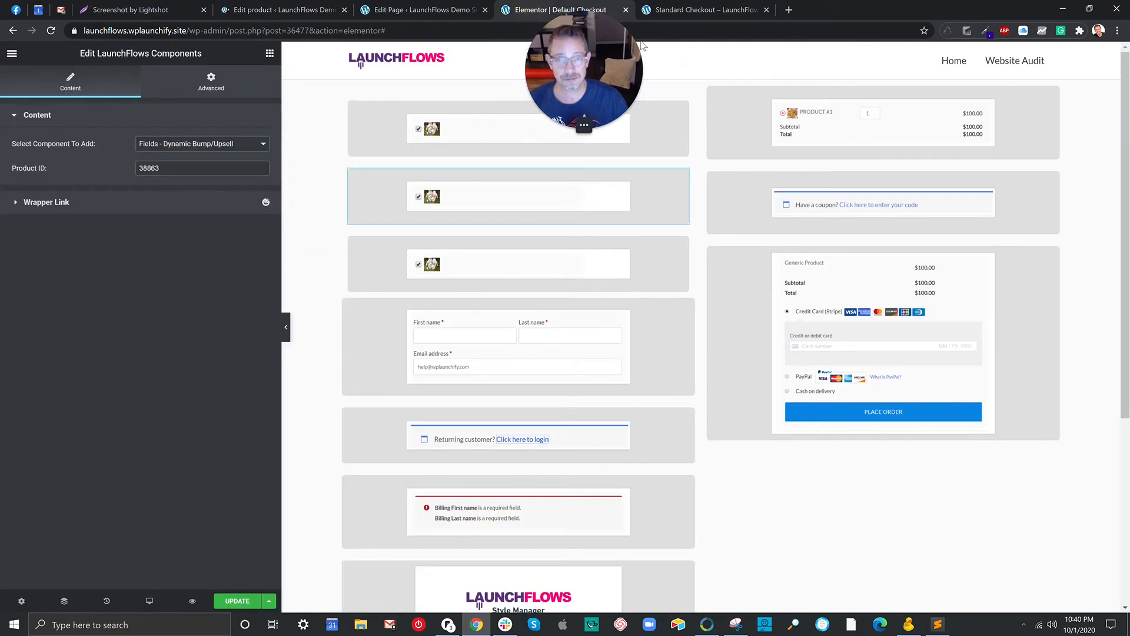
click(689, 7)
click(51, 30)
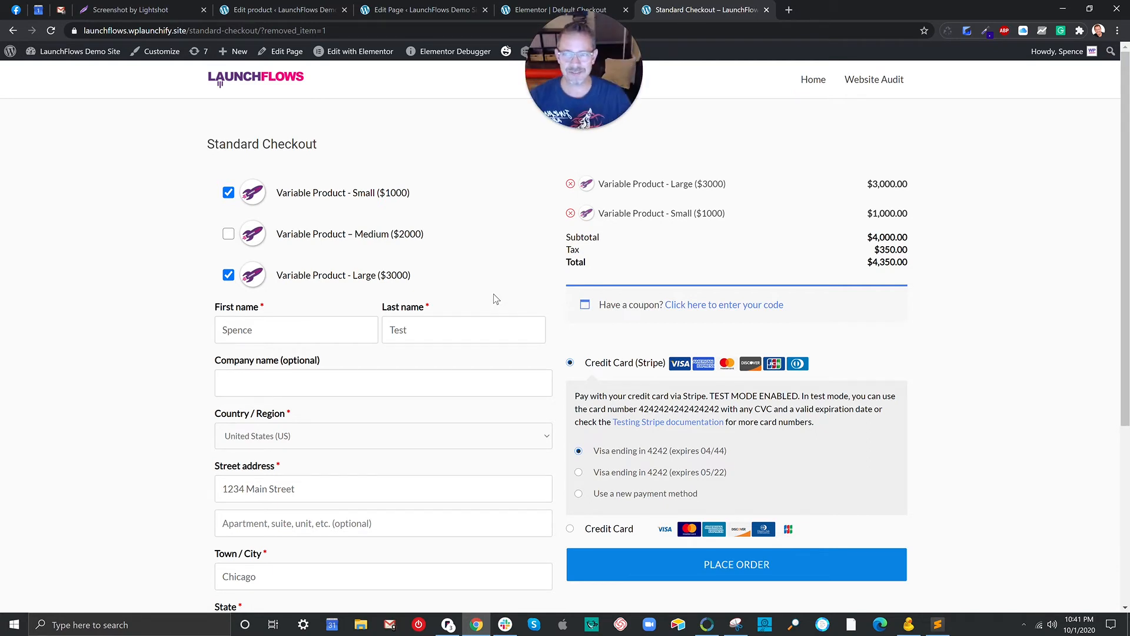
- Duplicate the third Dynamic Bump/Upsell inner section in the Default Checkout template
click(523, 8)
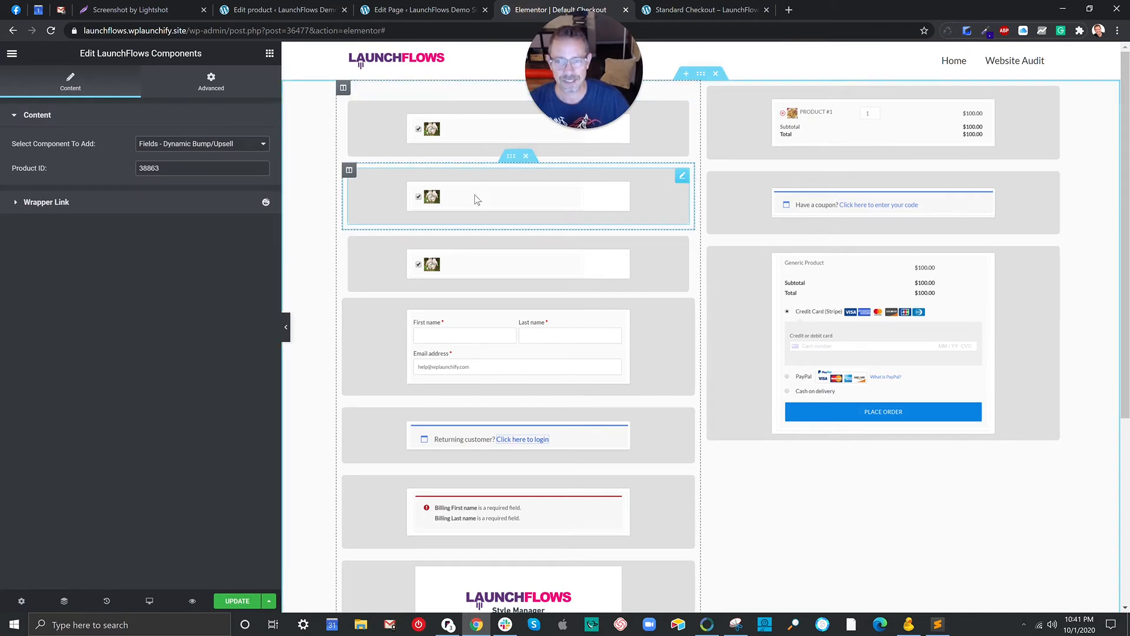
right_click(509, 157)
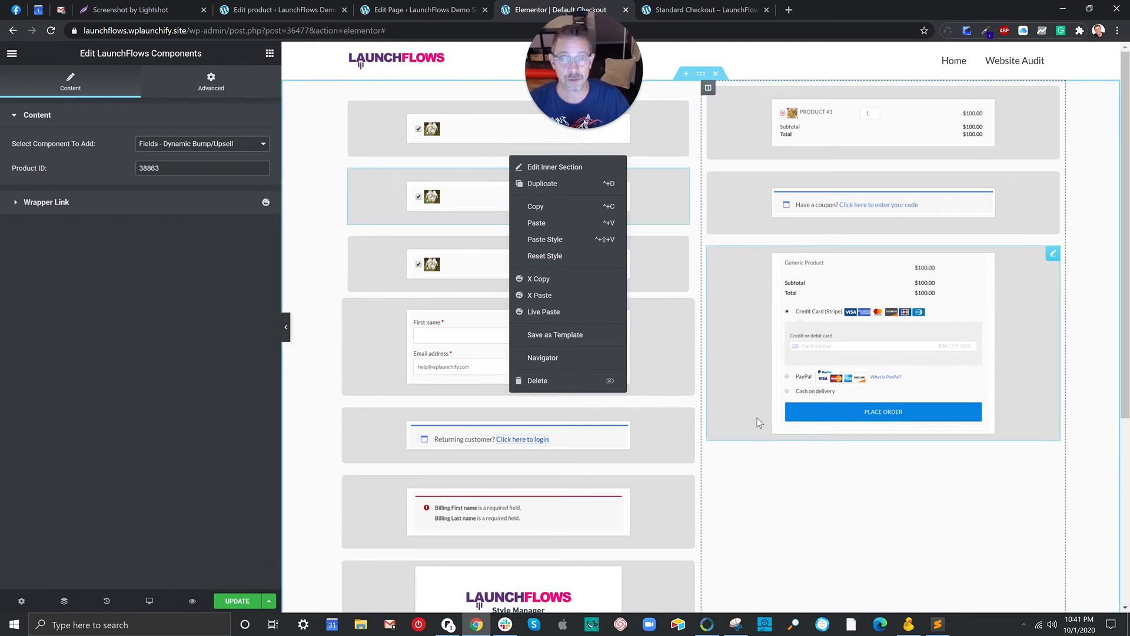
click(774, 534)
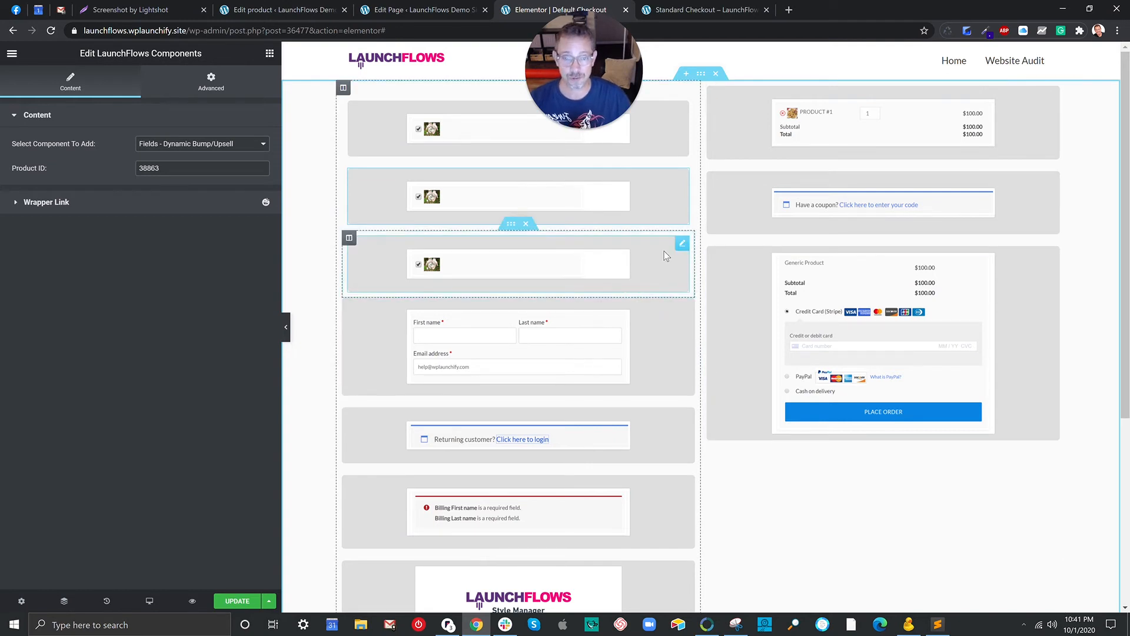
right_click(511, 224)
click(534, 252)
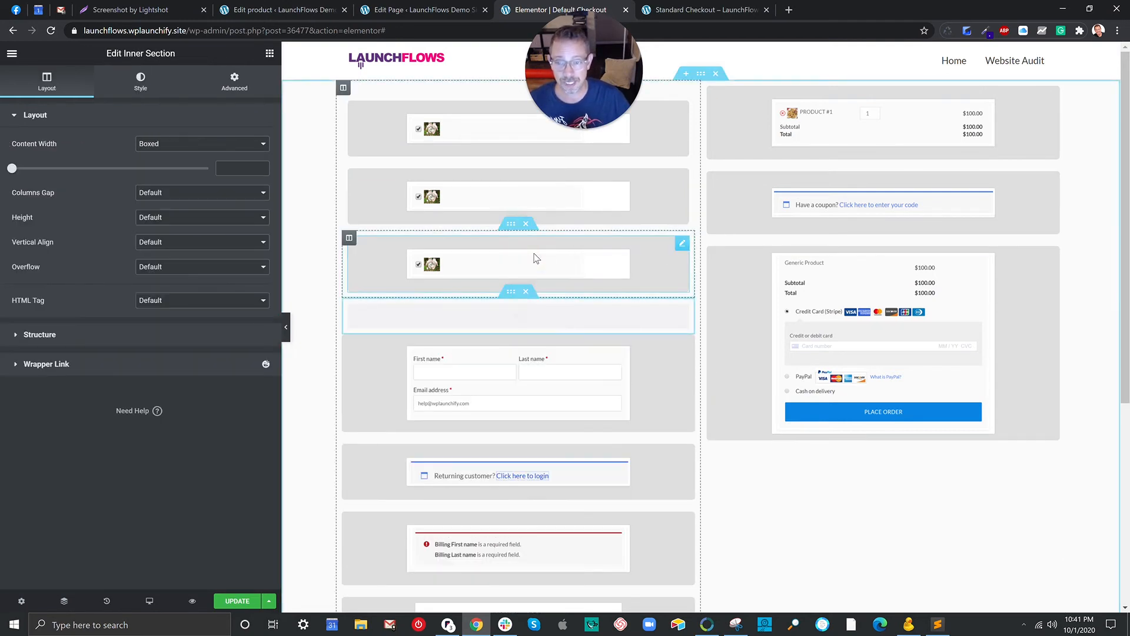
- Open the list of all products and look up the ID of XYZ Product
click(243, 10)
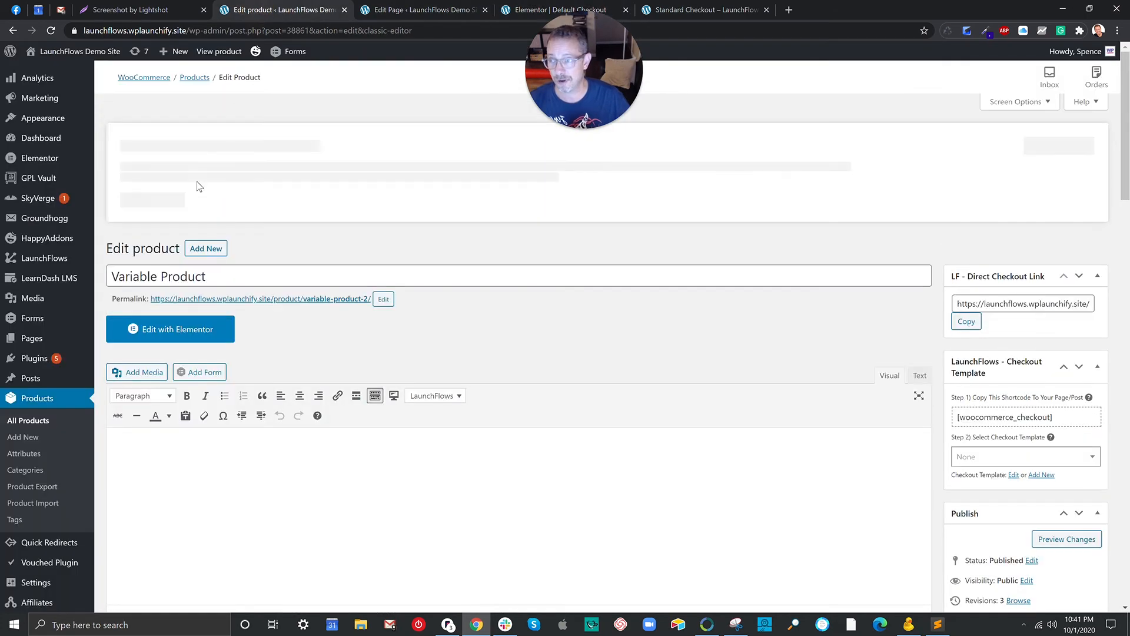
click(29, 421)
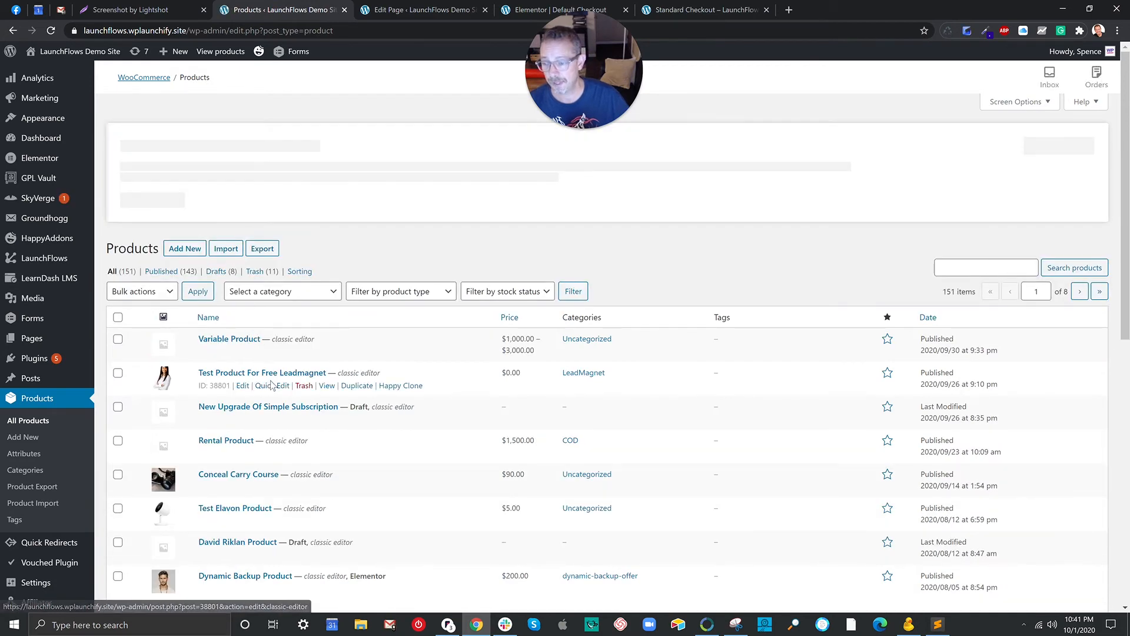
scroll(274, 383, down, 1)
scroll(259, 459, down, 1)
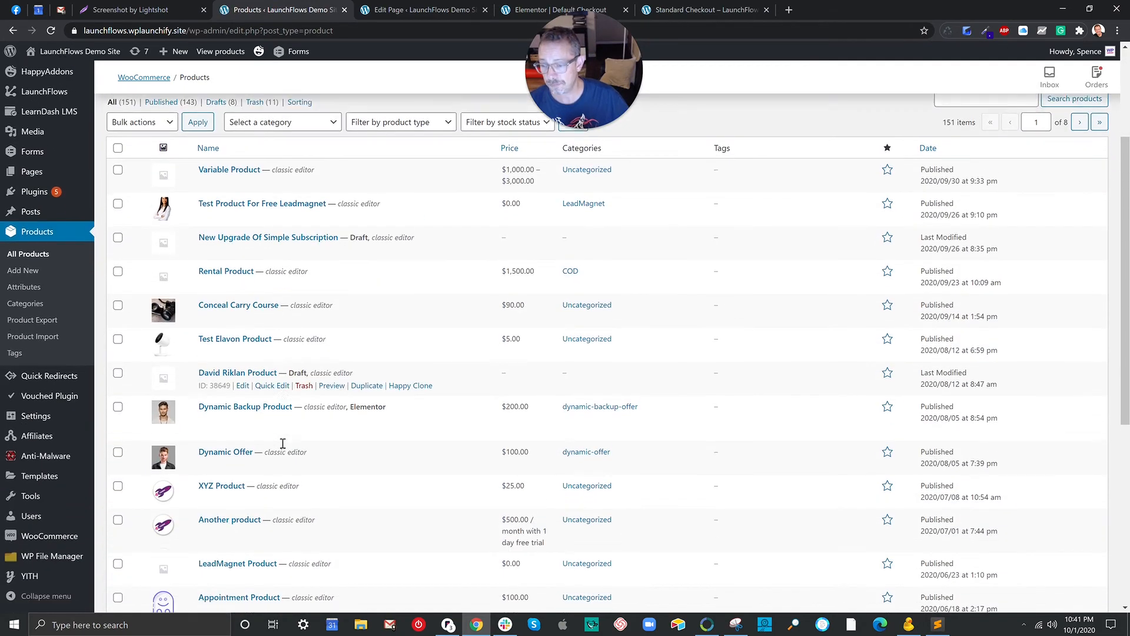
double_click(229, 492)
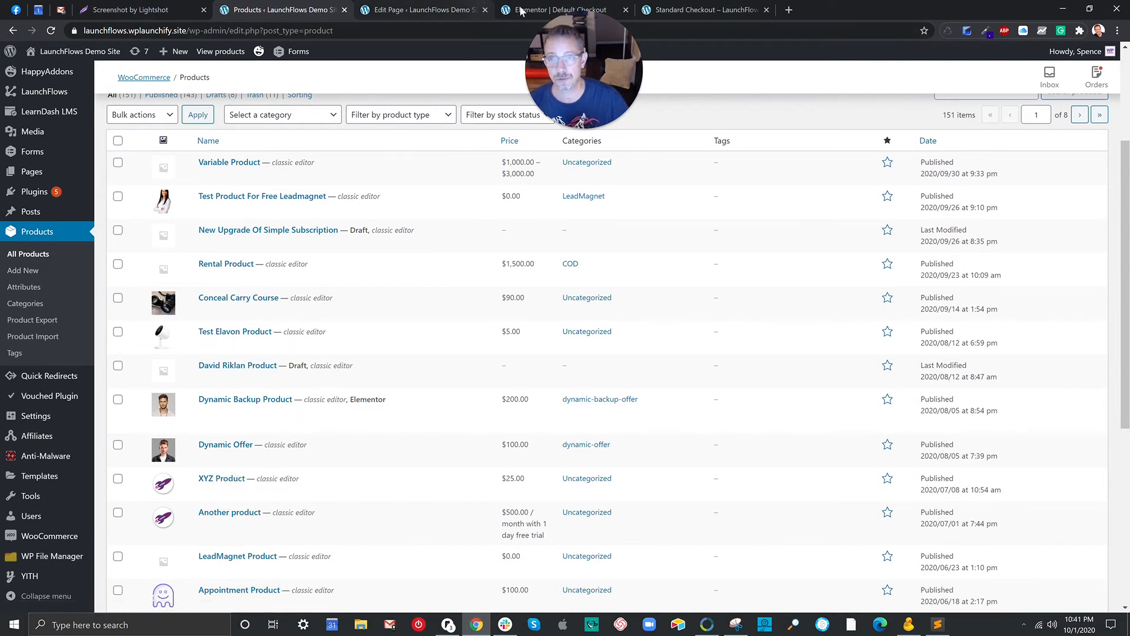
- Set the Product ID of the duplicated fourth Dynamic Bump/Upsell component to 38522 in the Default Checkout template
click(538, 9)
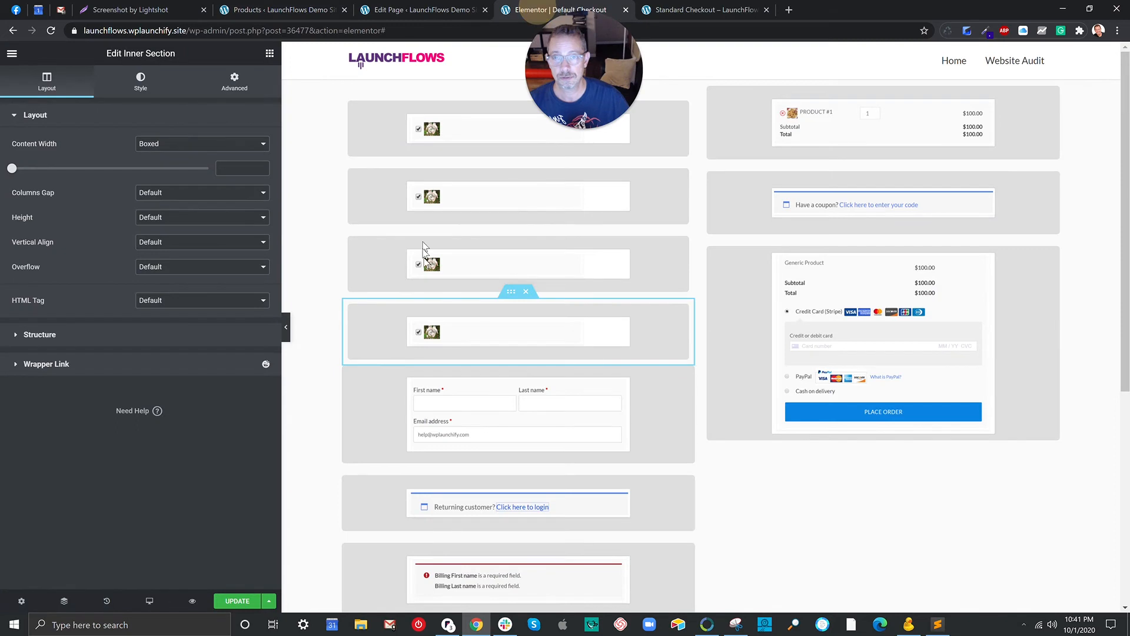
click(433, 342)
double_click(135, 167)
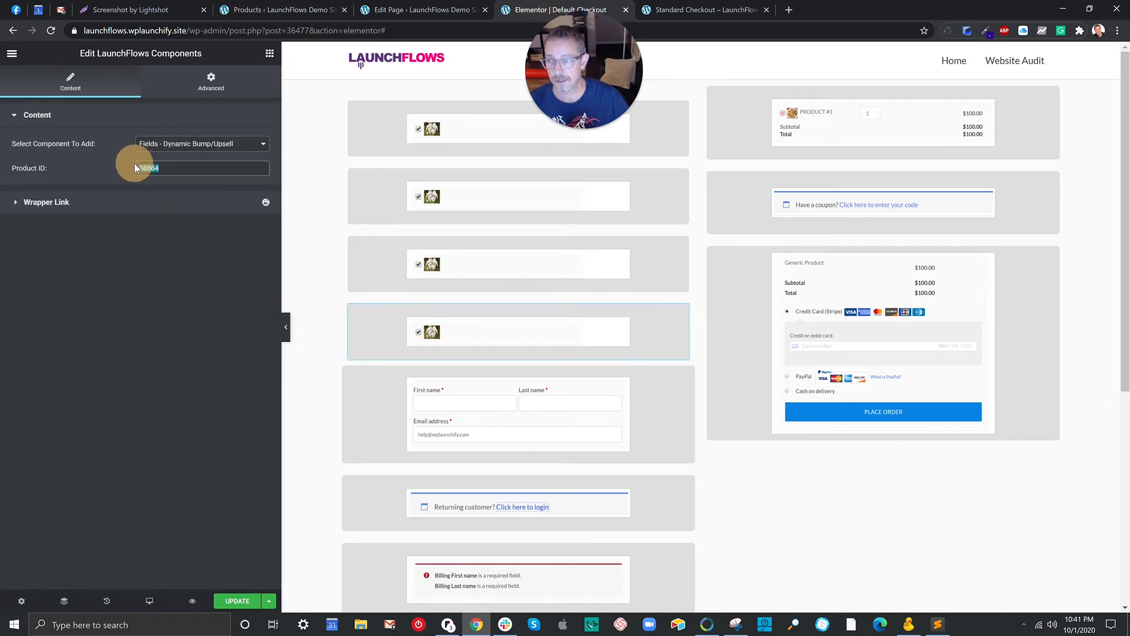
text(38522)
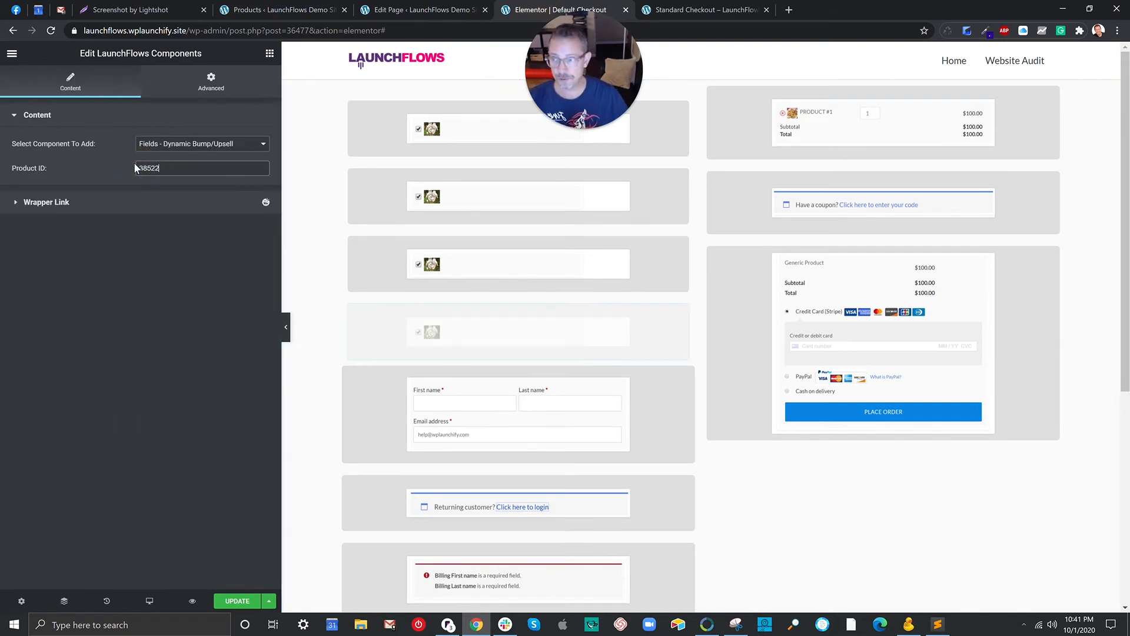
- Save the Default Checkout template, reload the Standard Checkout page and select XYZ Product to test the upsell
click(241, 600)
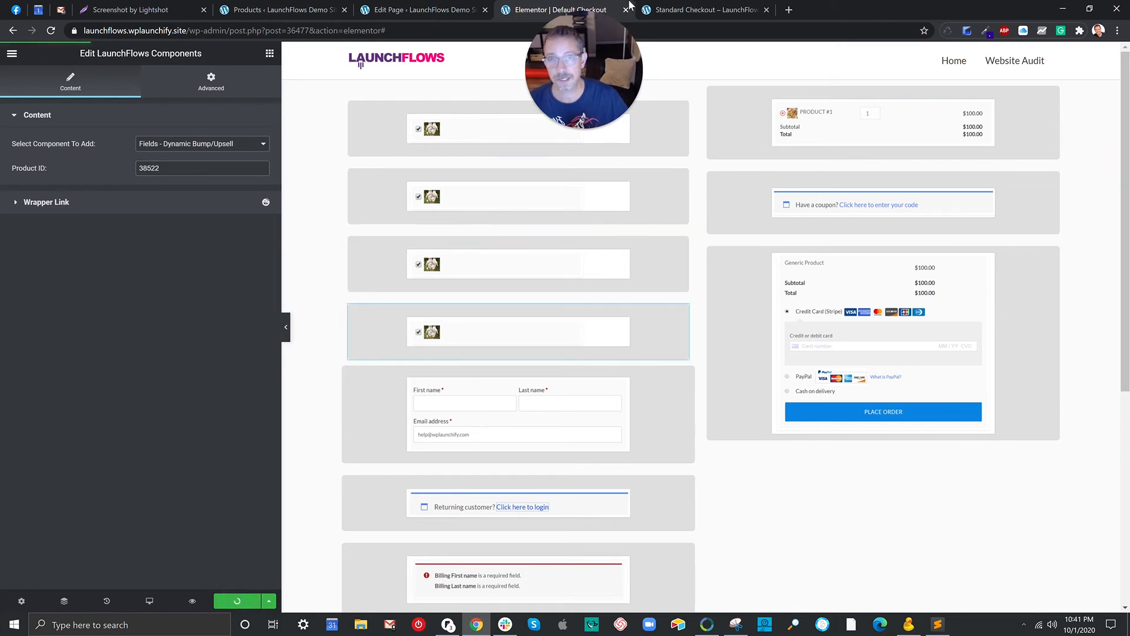
click(693, 10)
click(51, 31)
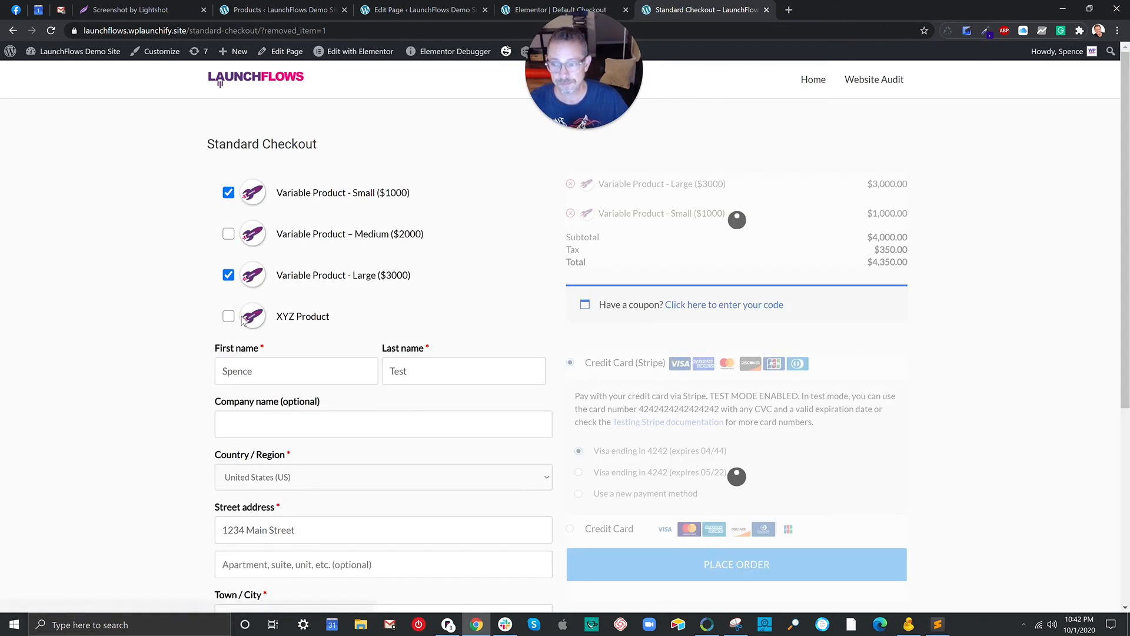
click(230, 318)
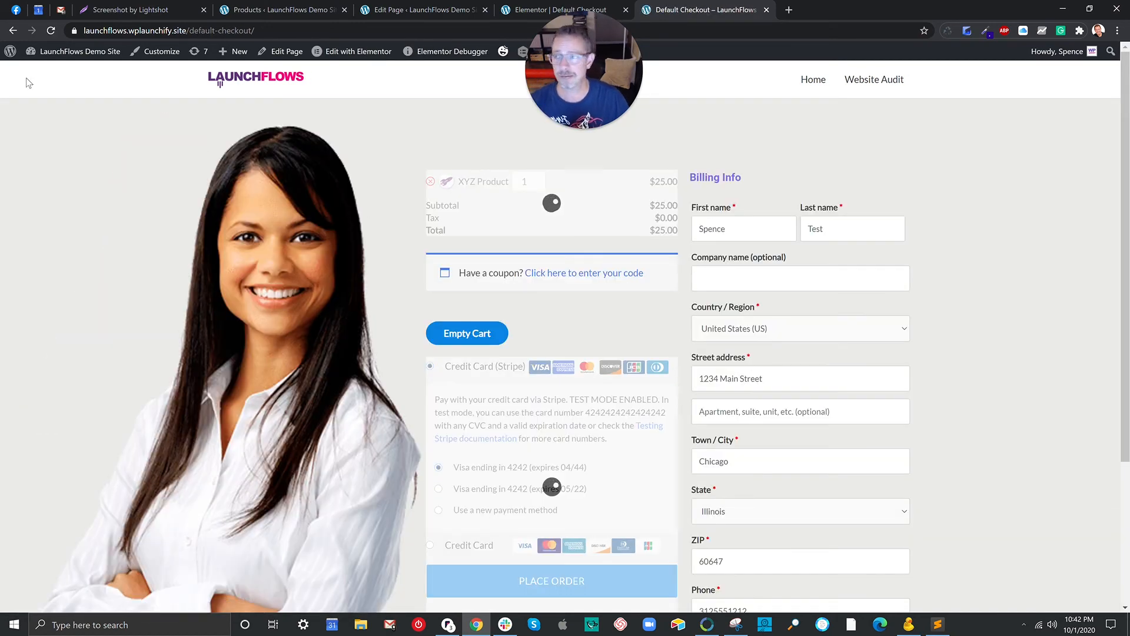
- Return to the product list and open XYZ Product for editing
click(231, 11)
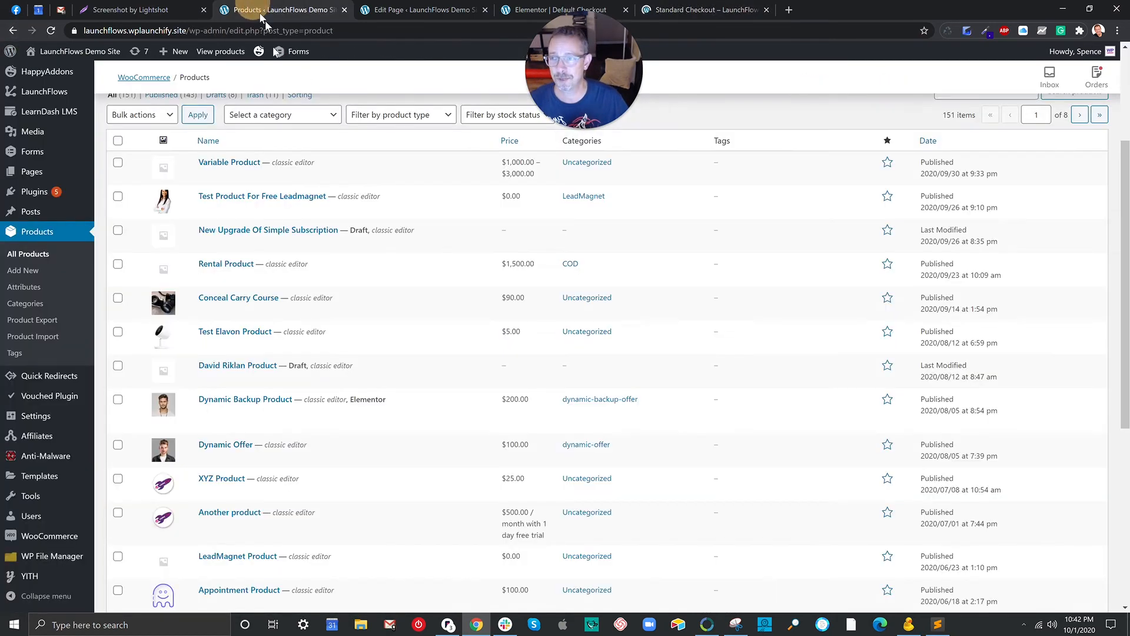
double_click(220, 491)
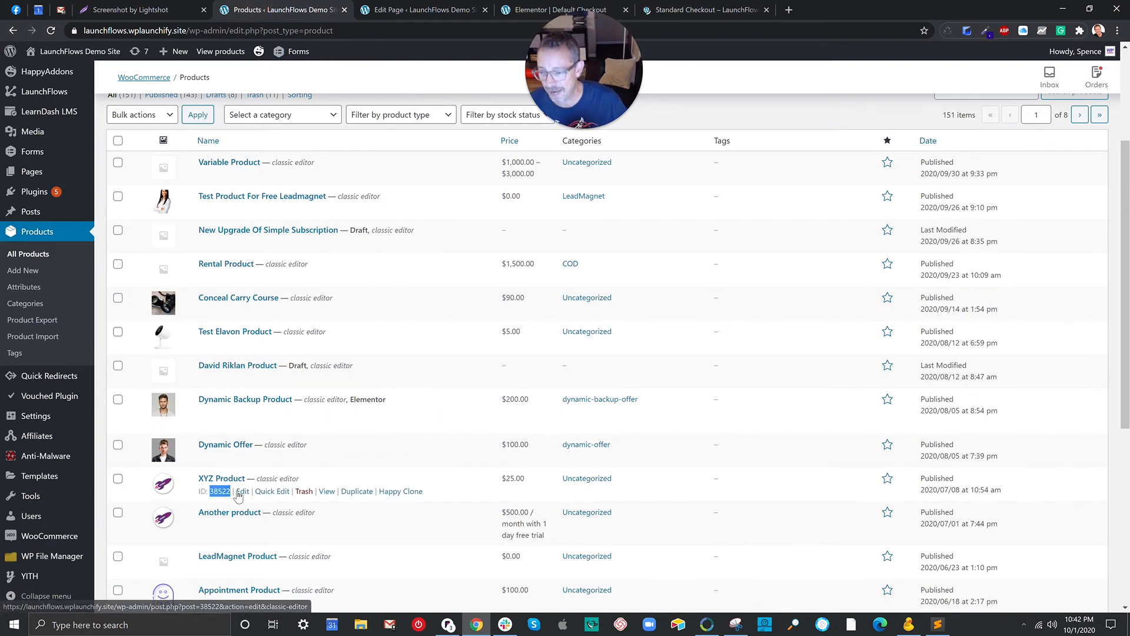
click(243, 491)
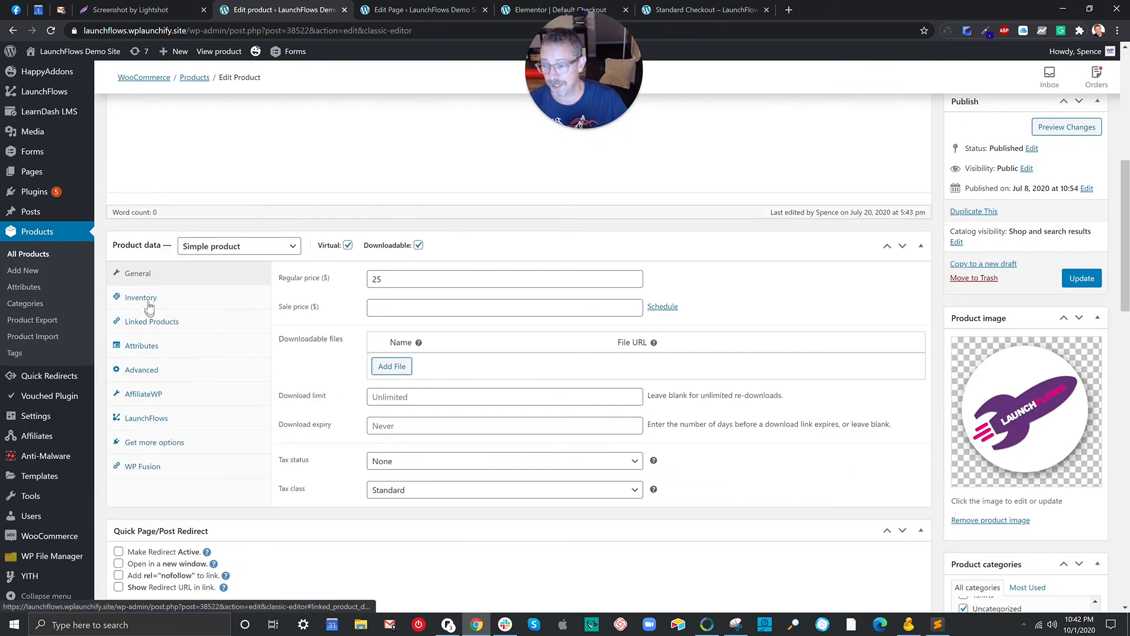
- Set XYZ Product's LaunchFlows checkout page to Standard Checkout and update the product
click(158, 422)
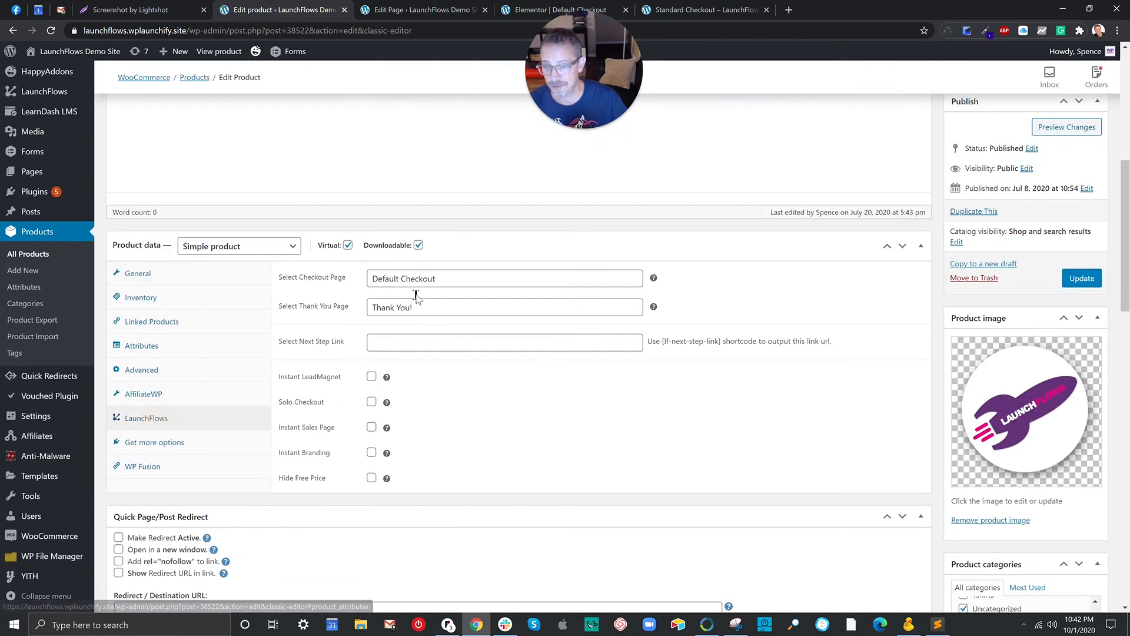
click(318, 275)
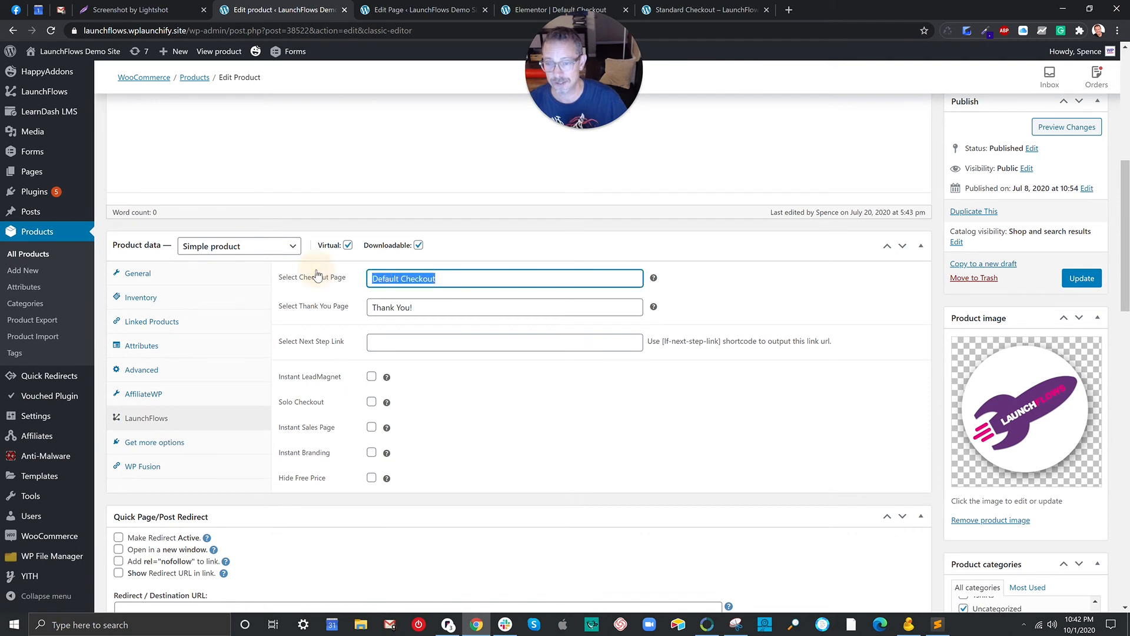
key(BackSpace)
text(standard)
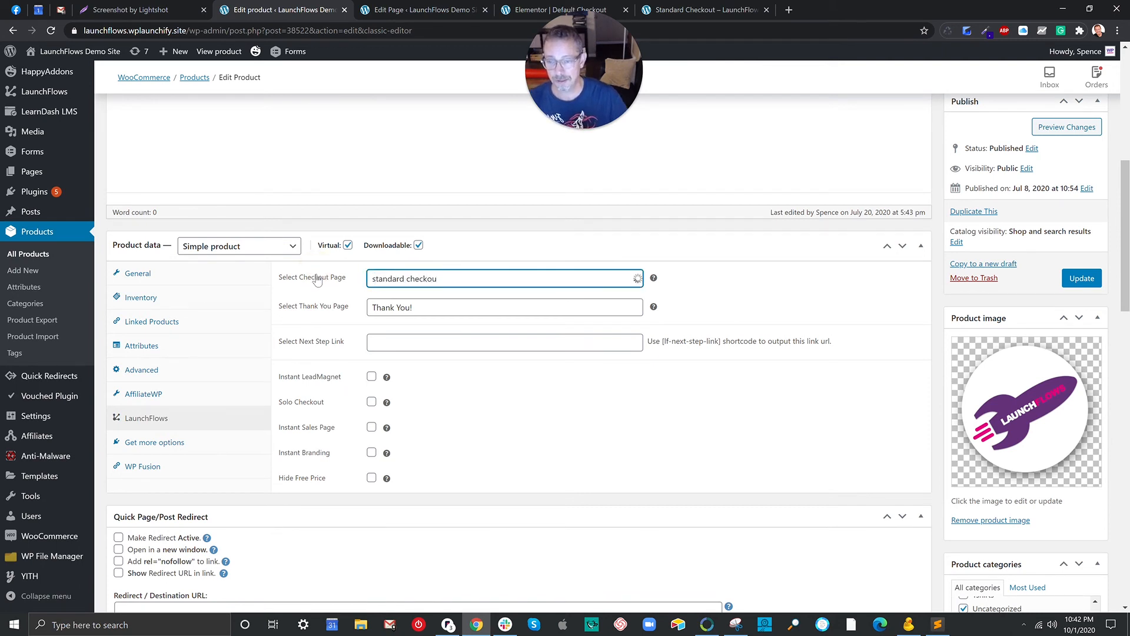
click(399, 295)
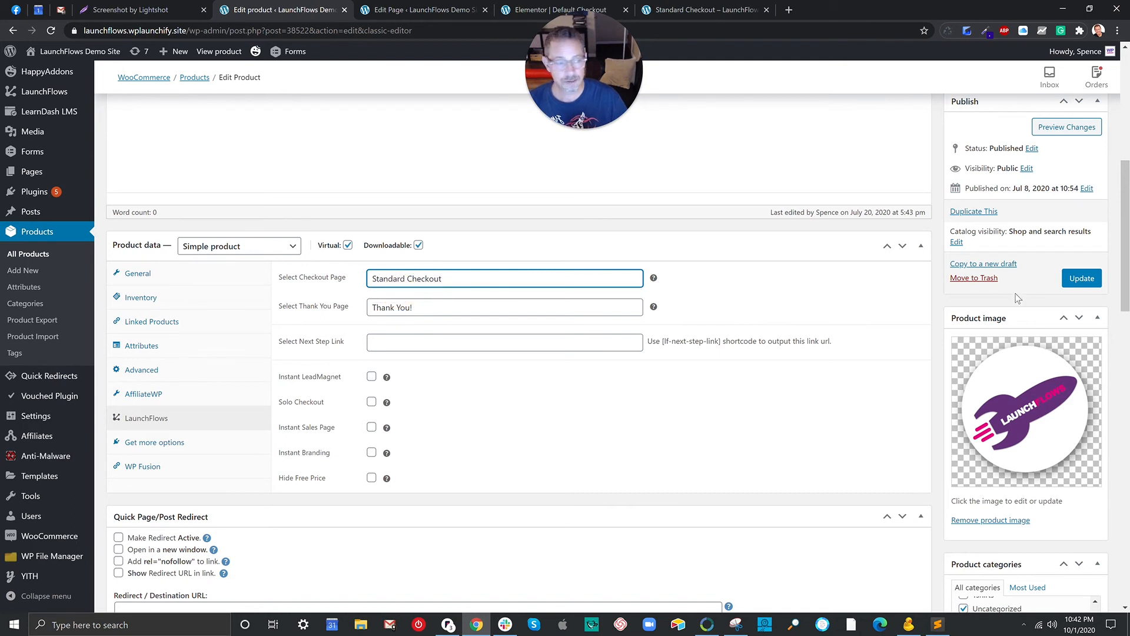
click(1071, 280)
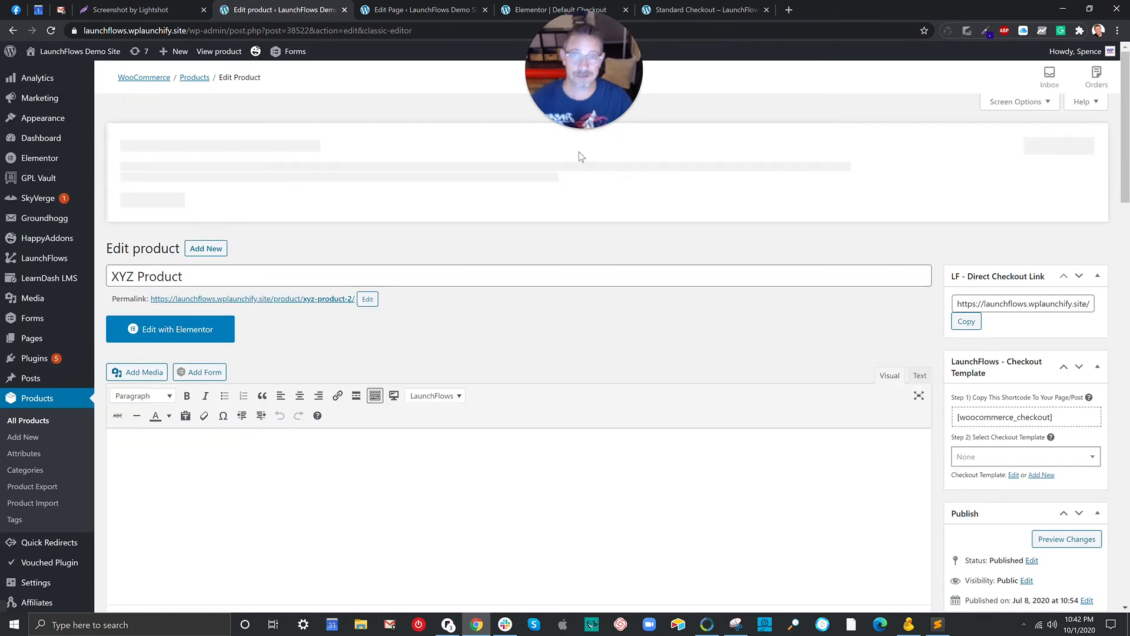
- Reload the Standard Checkout page and test switching the selection to Variable Product - Large ($3000) and back to XYZ Product
click(698, 9)
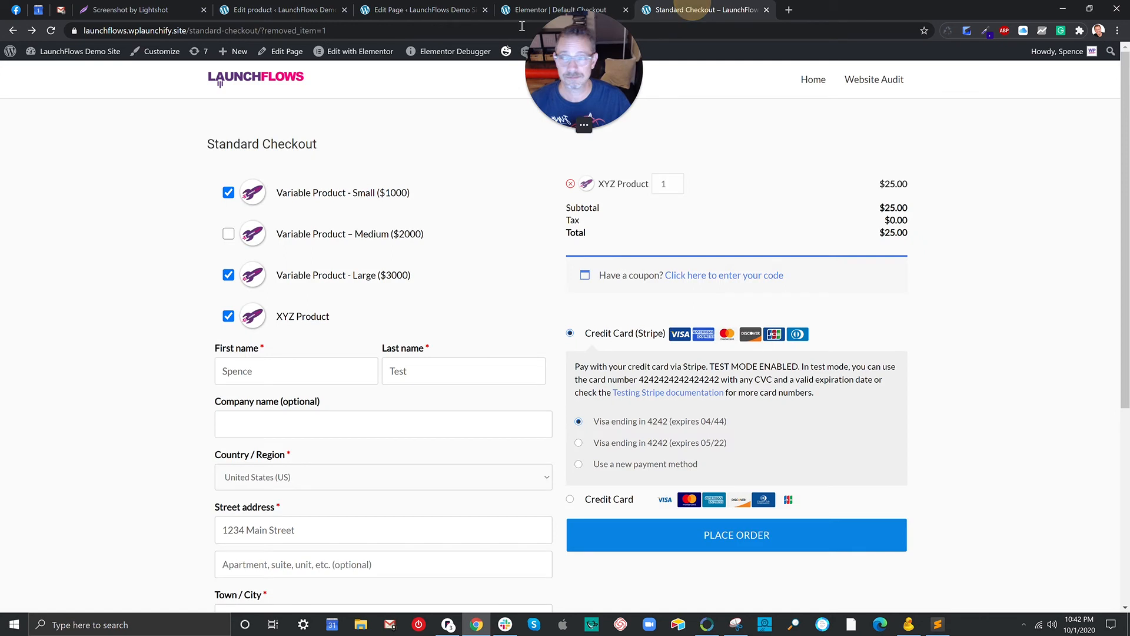
click(50, 31)
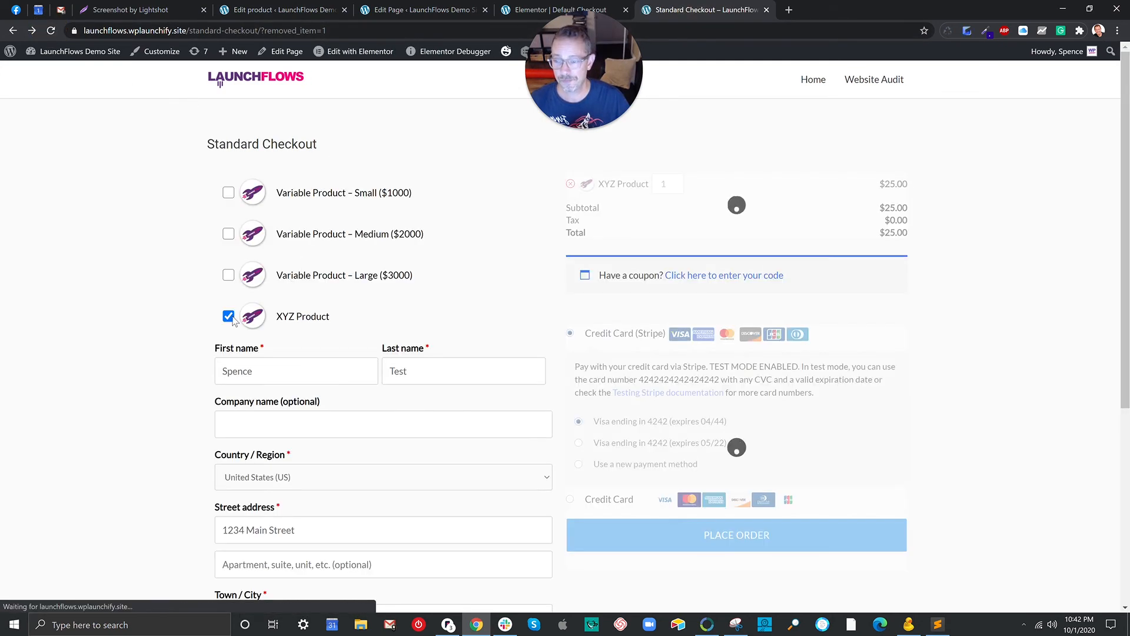
click(229, 276)
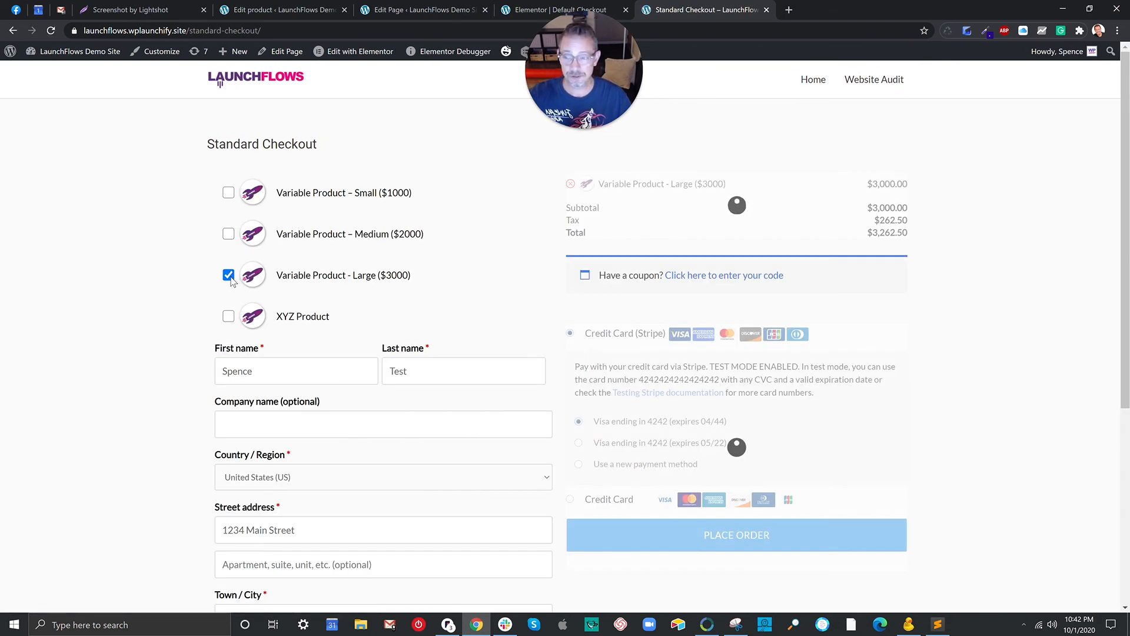
click(229, 318)
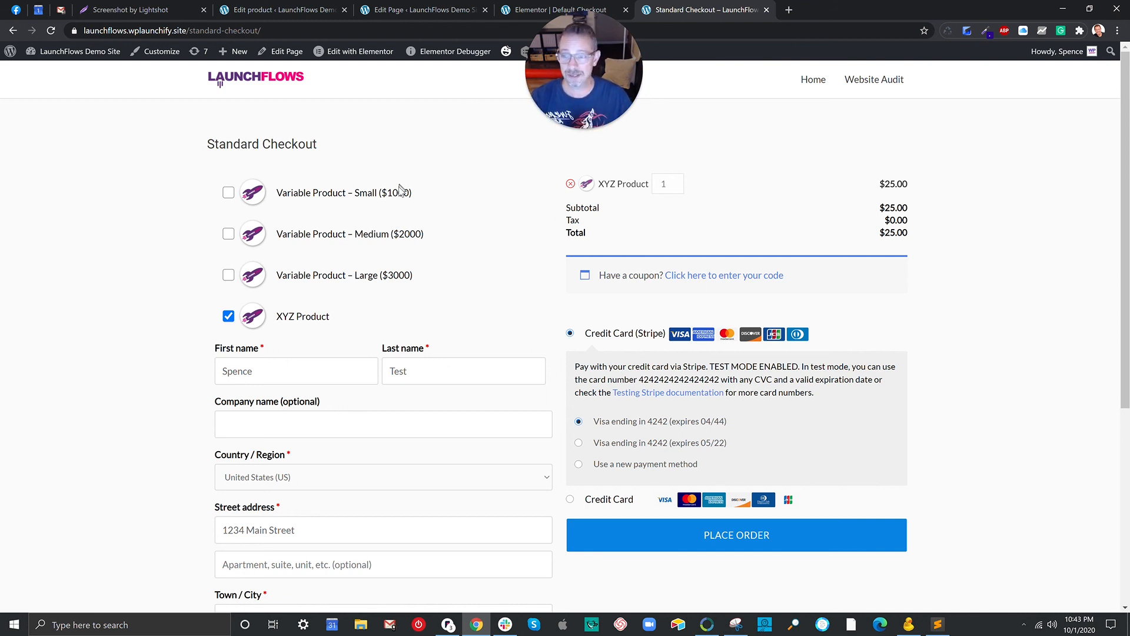
- Move all four Dynamic Bump/Upsell inner sections in the Default Checkout template into the second column, above the order summary
key(ctrl+shift+Tab)
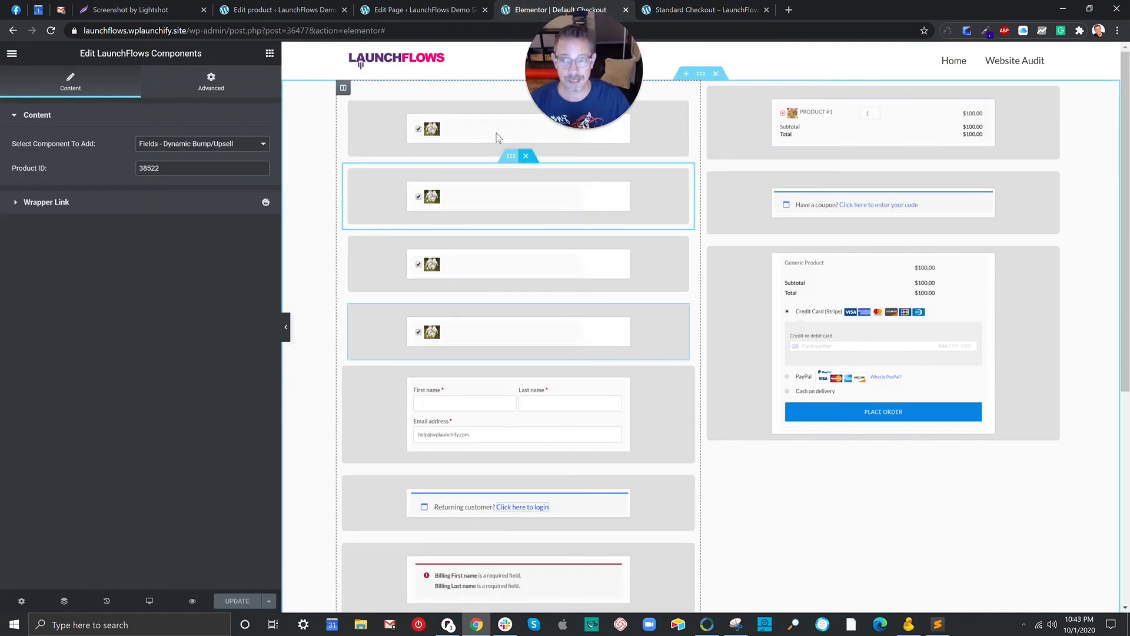
drag(831, 23, 1080, 29)
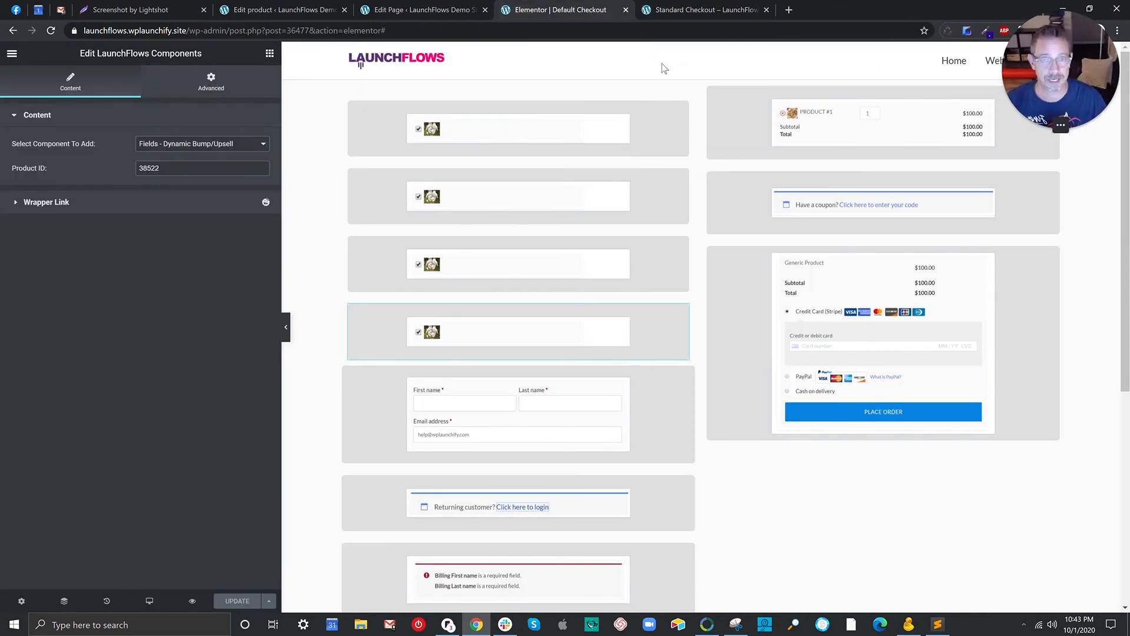
drag(513, 92, 751, 89)
drag(511, 88, 792, 186)
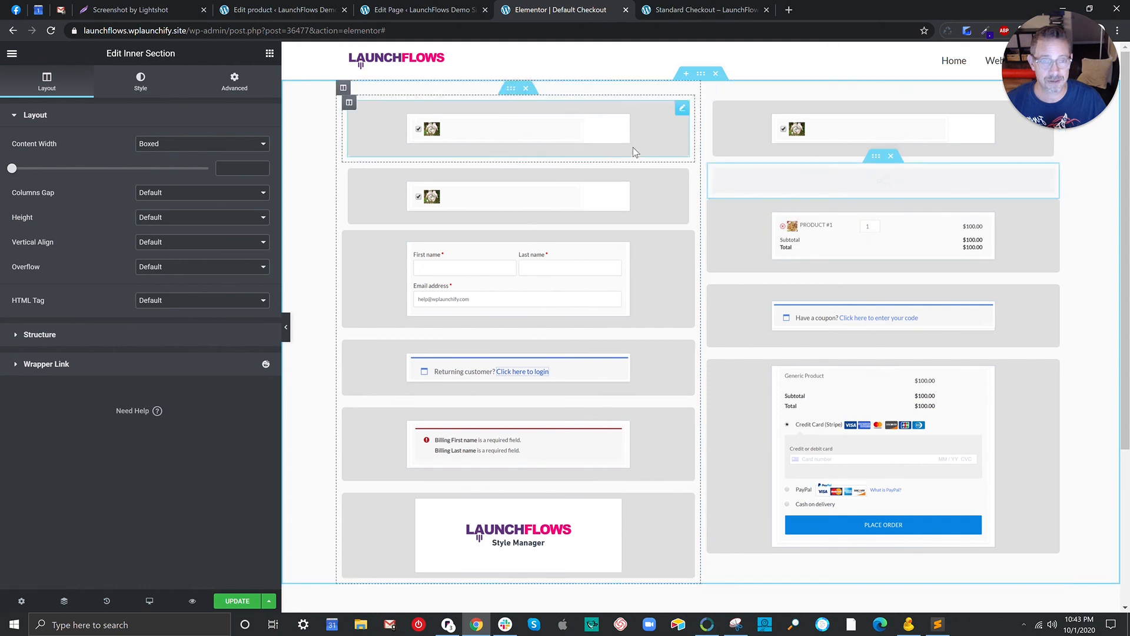
drag(509, 92, 780, 238)
drag(511, 88, 796, 315)
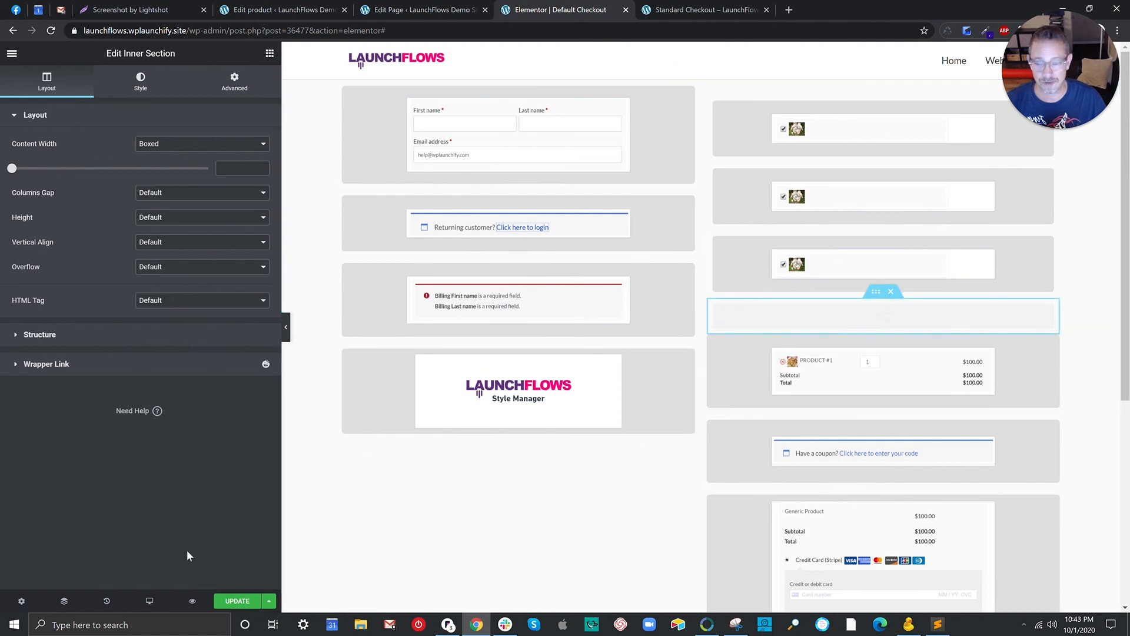
- Save the rearranged Default Checkout template and reload the Standard Checkout page to check the layout
click(229, 601)
click(695, 10)
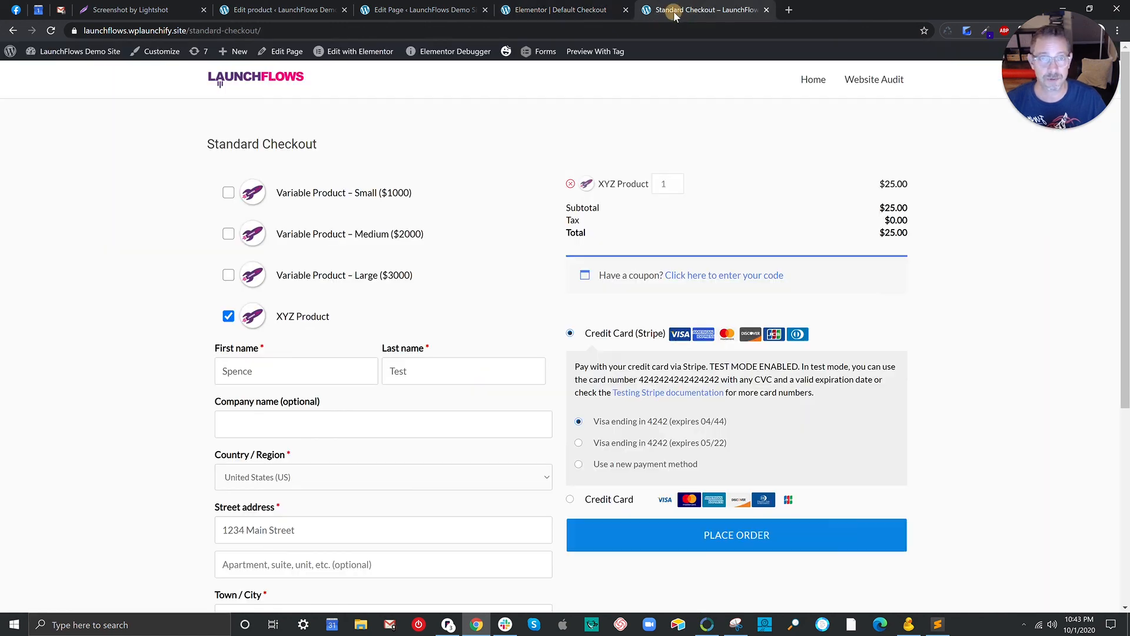
click(50, 31)
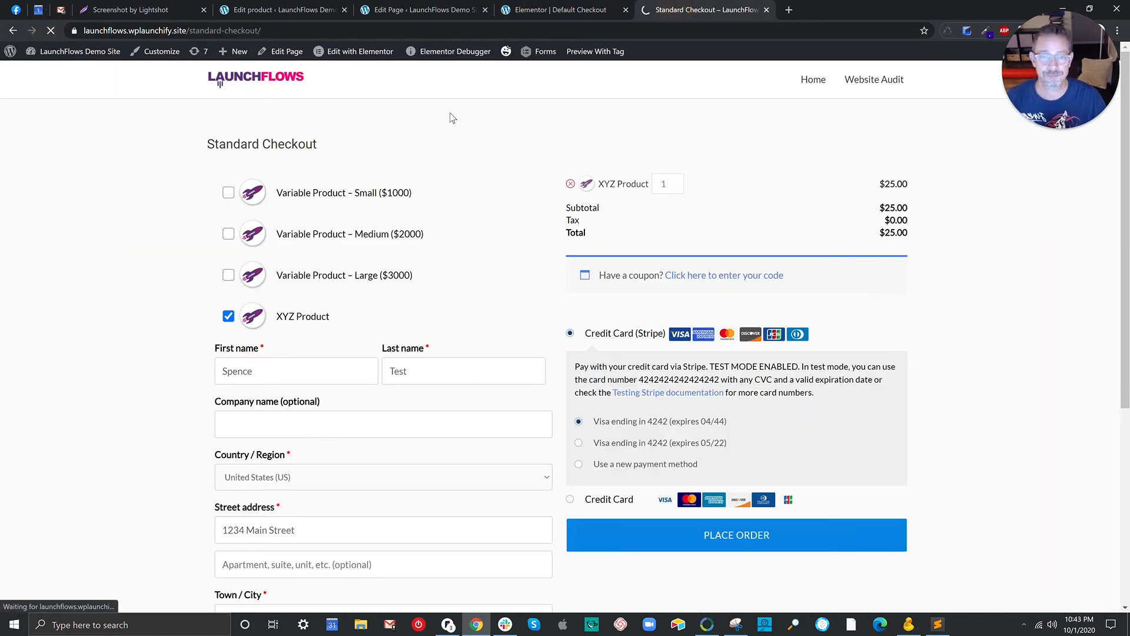